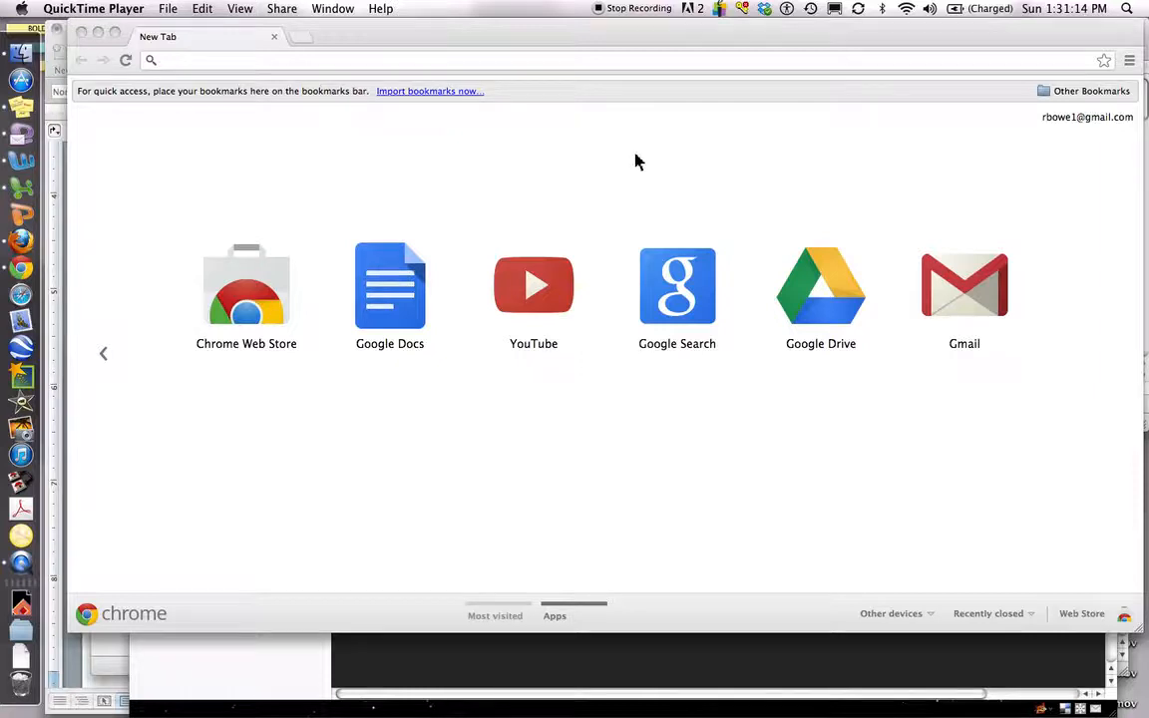
Go to google.com and open Google Drive from the Google homepage.
left_click(360, 60)
type("google.com")
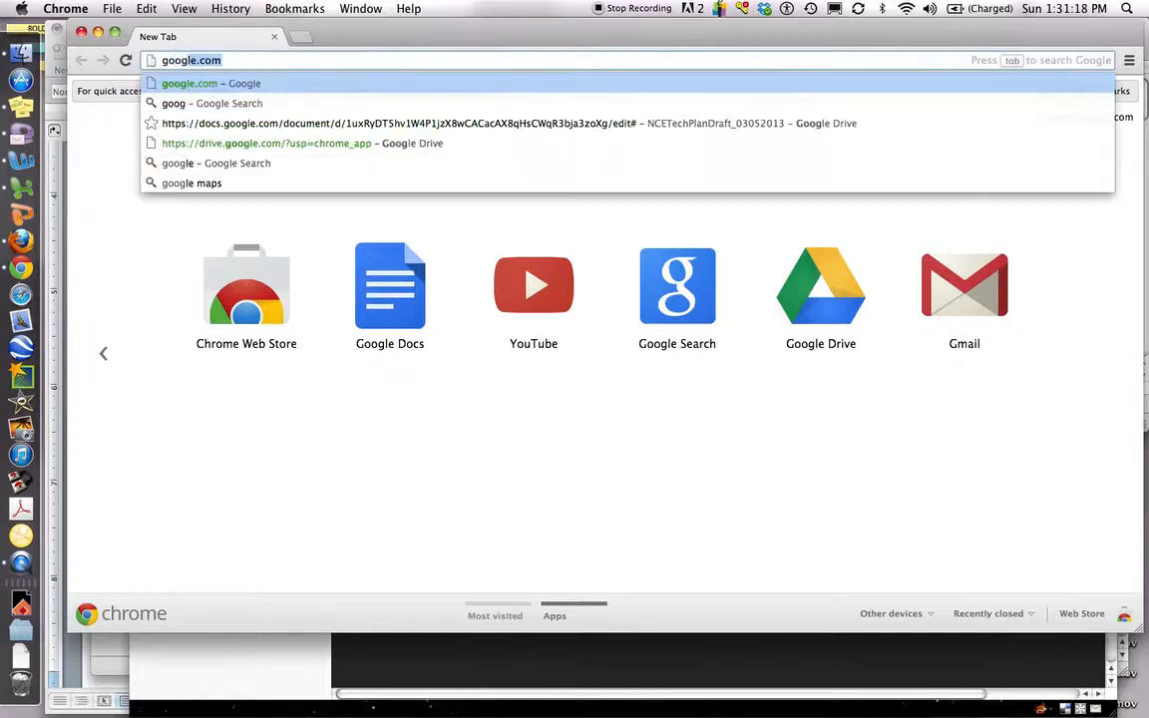
key("Return")
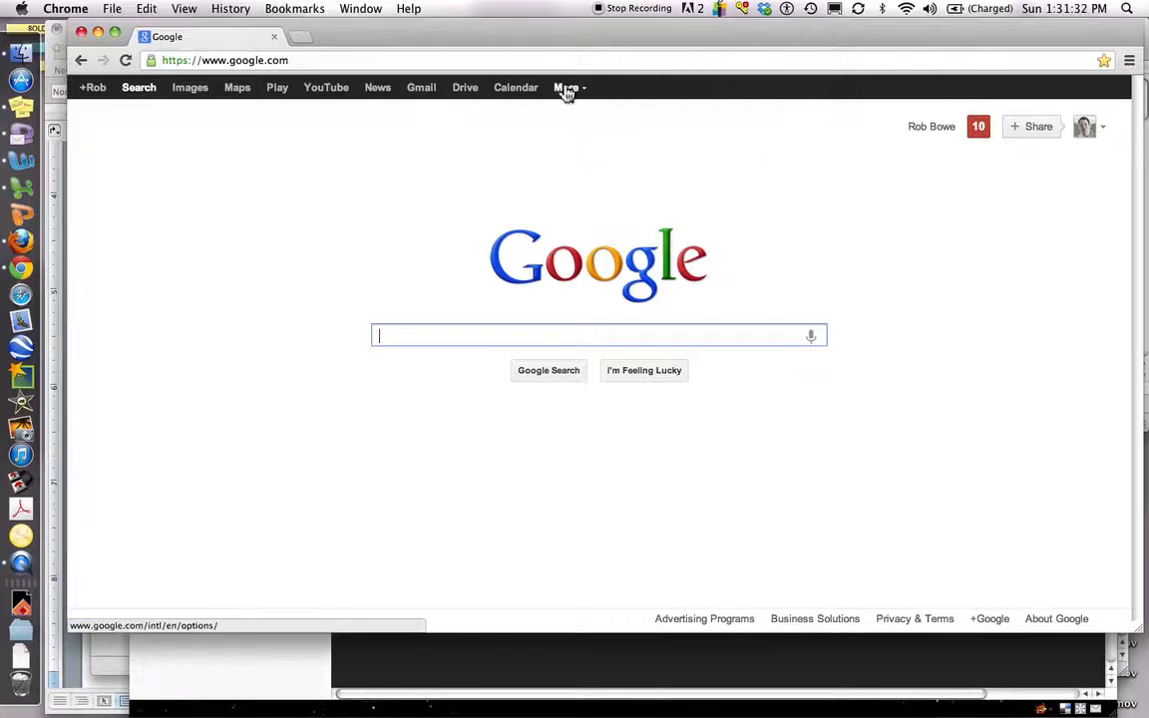
left_click(465, 90)
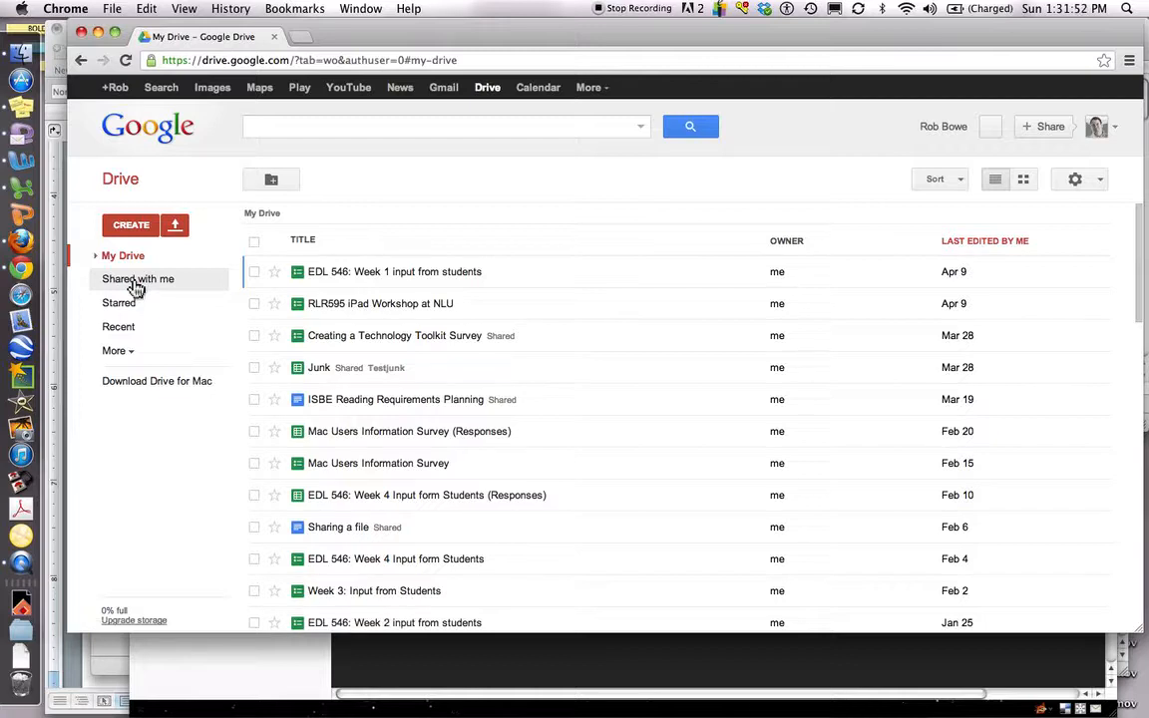
Create a new form titled "Who are you?" with the Argyle theme.
left_click(148, 228)
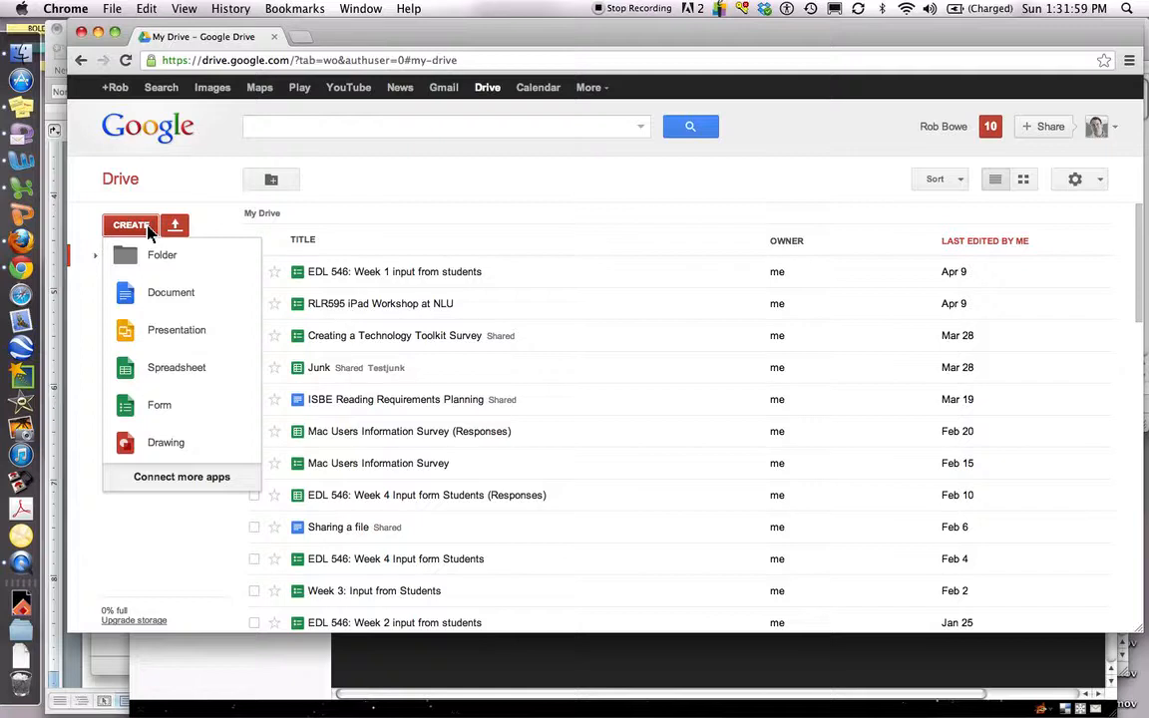
left_click(159, 409)
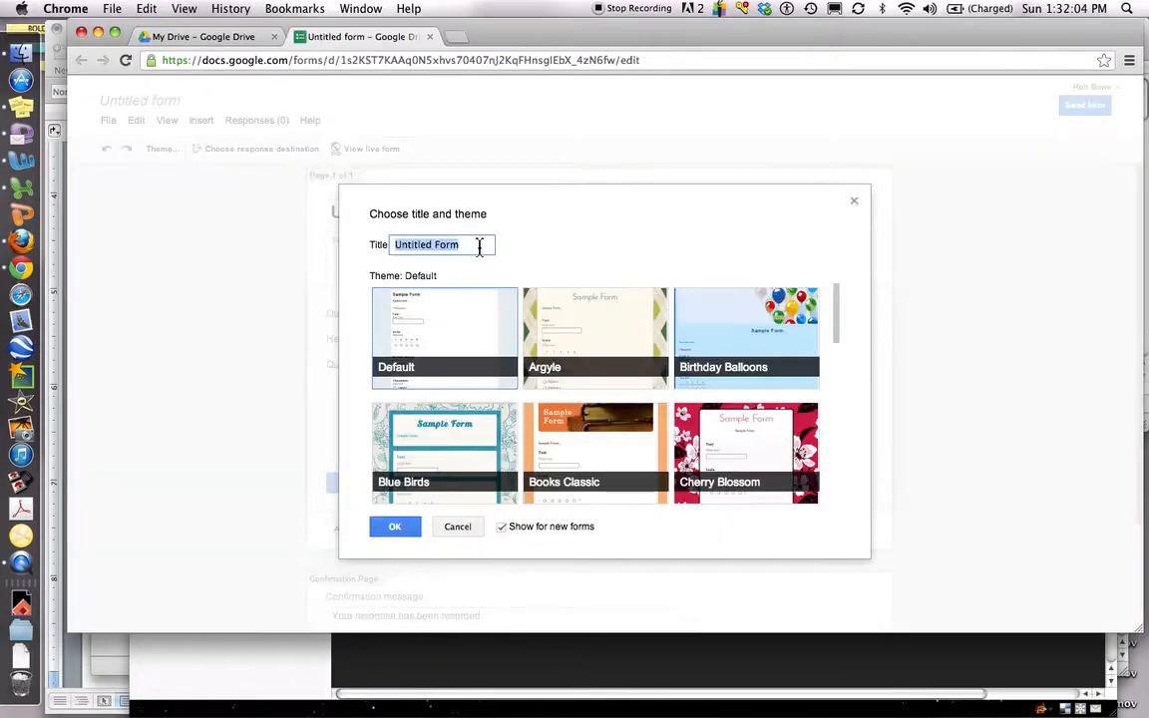
key("BackSpace")
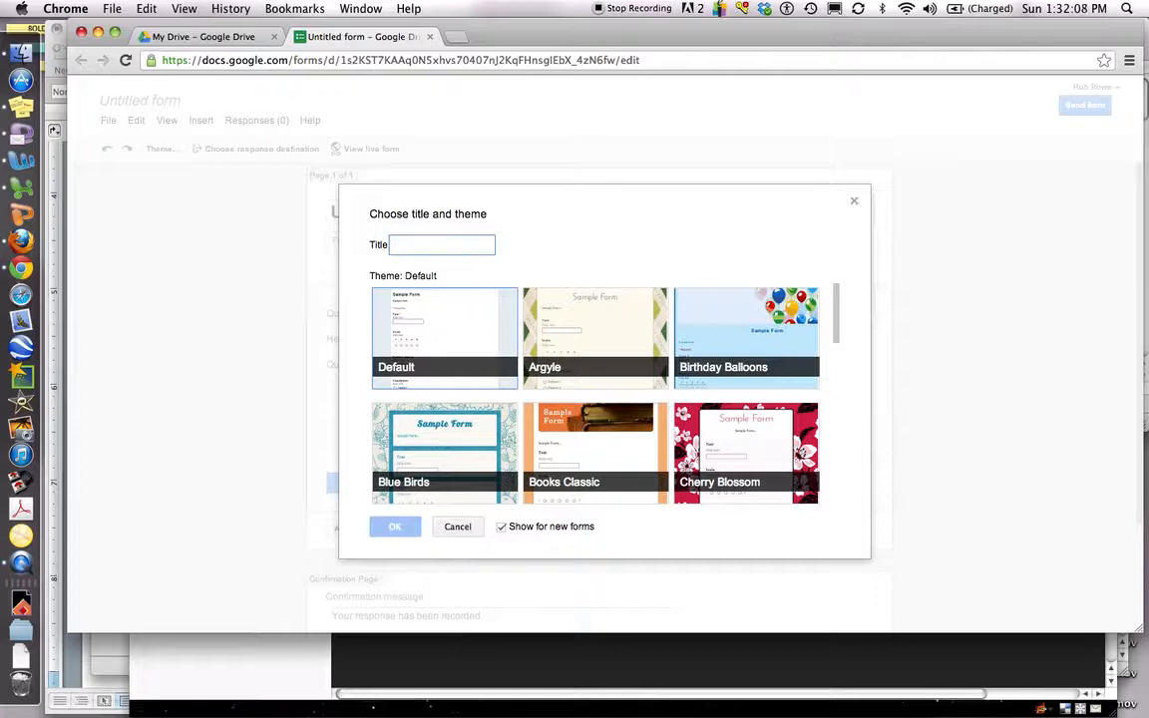
type("Who are you?")
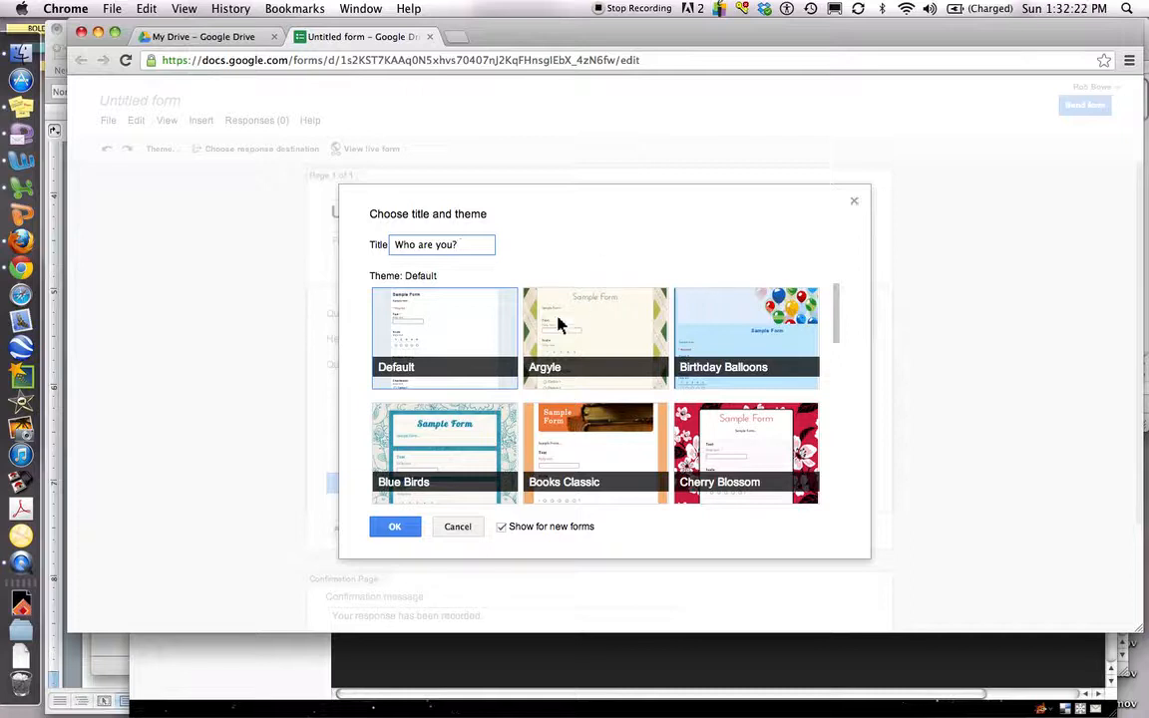
left_click(638, 327)
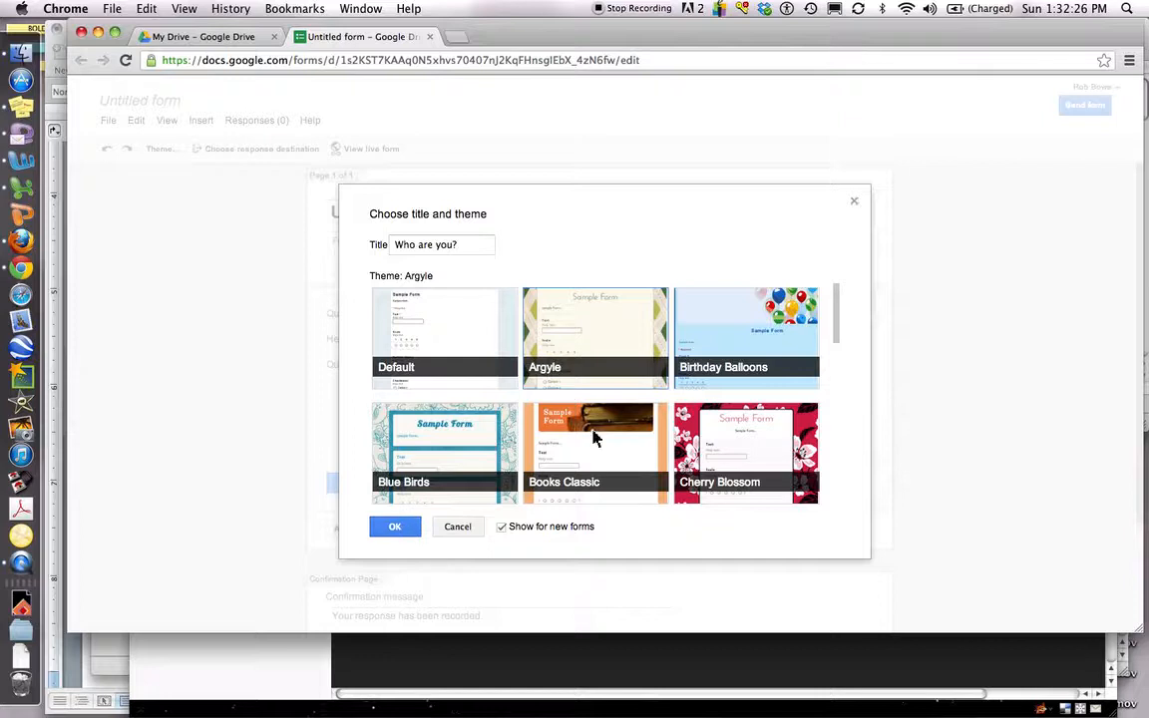
scroll(594, 435, "down", 5)
left_click(393, 530)
Enter the form description "The survey is to find out more about the students in EDL 546. There are 10 questions. These responses...".
left_click(429, 255)
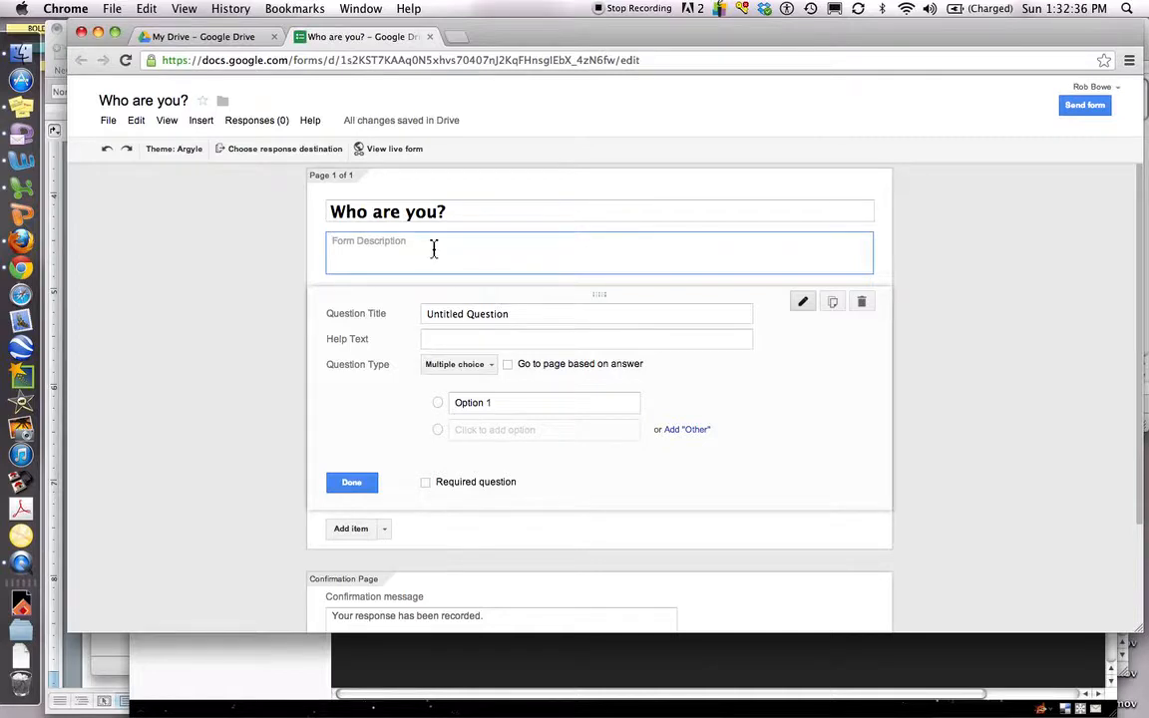
type("The surv")
type("ey is to find o")
type("ut f")
type(" more abo")
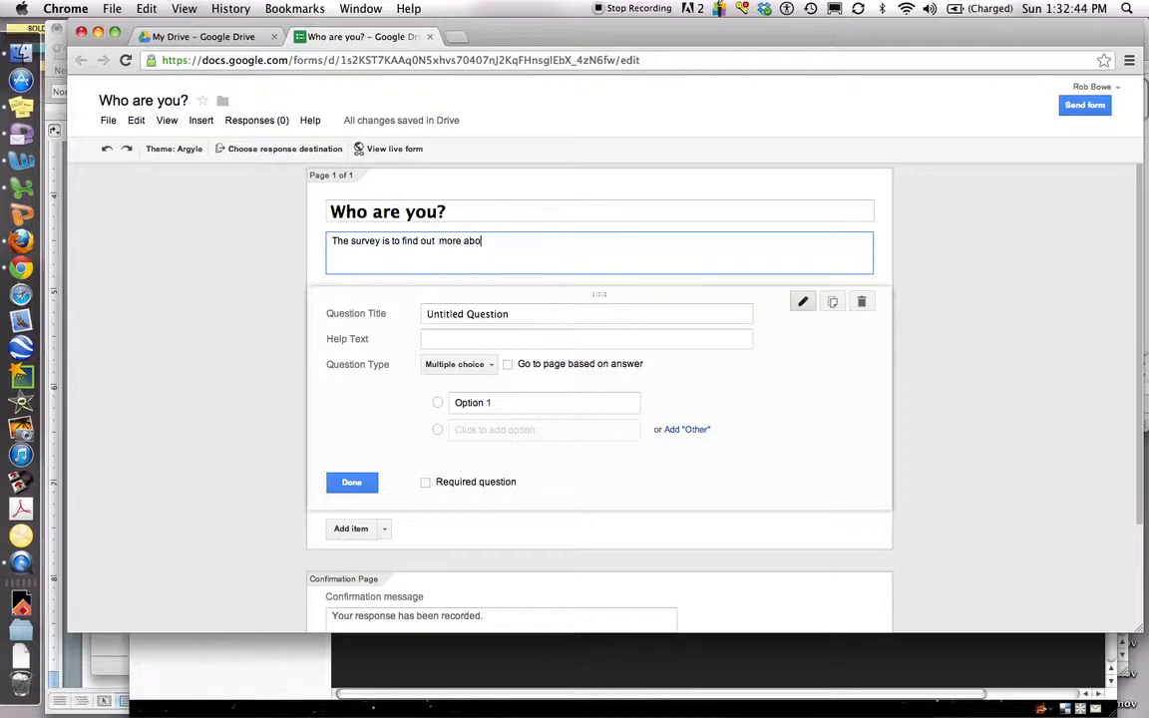
type("ut the students in EDL 54")
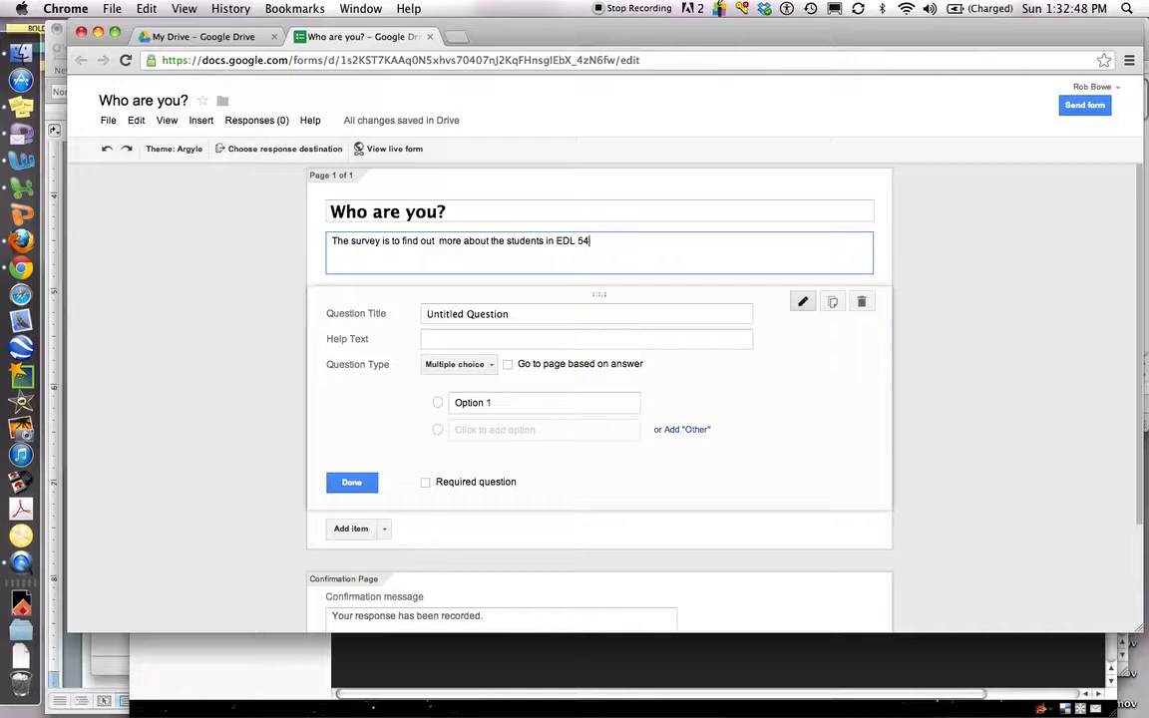
type("6. There are 10 question")
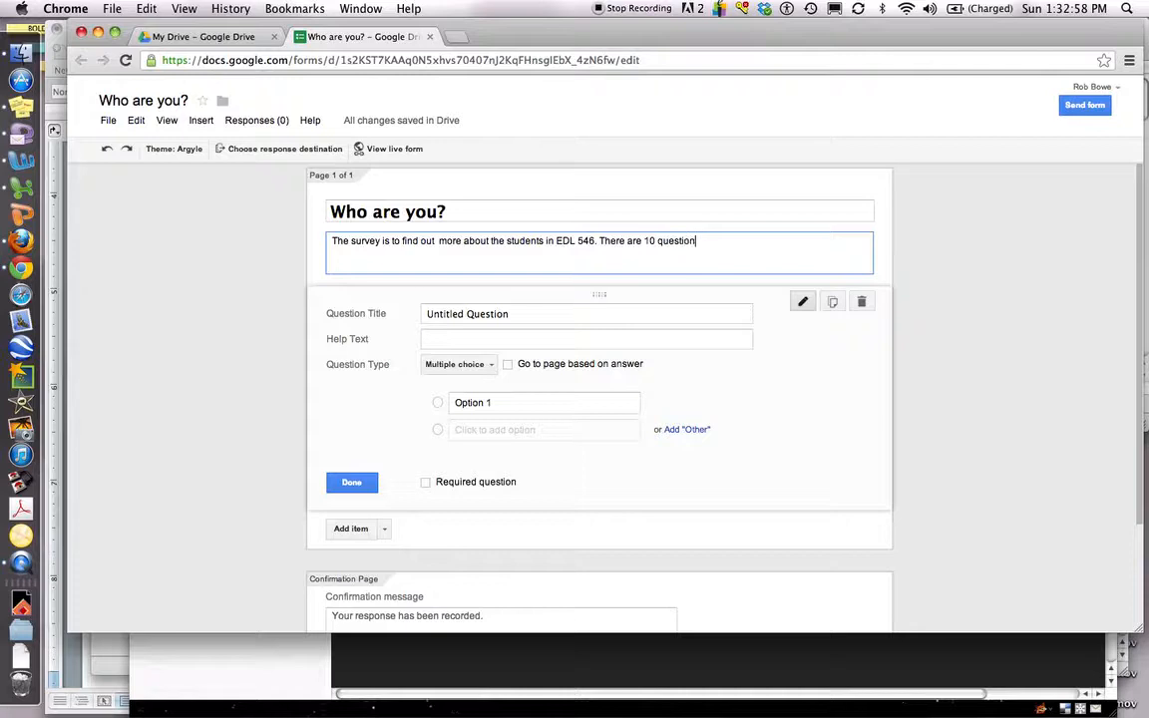
type("s. These respons")
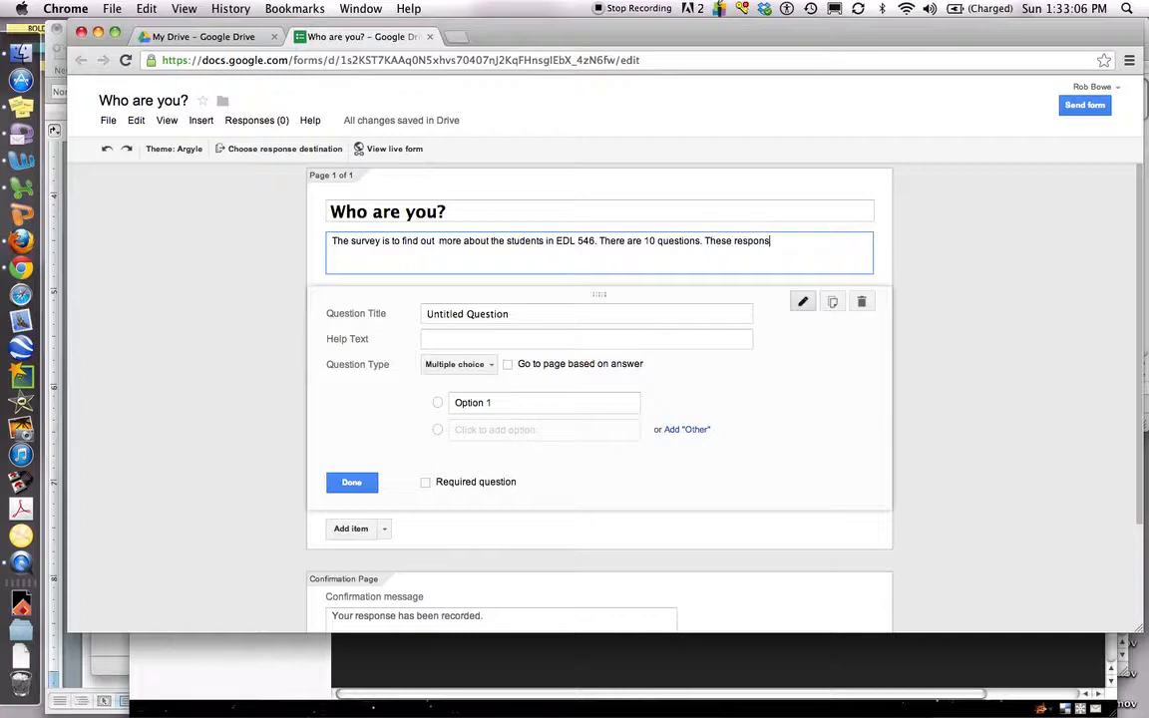
type("es...")
Title the first question "What is your name?" and set its question type to Text.
left_click(512, 315)
triple_click(512, 315)
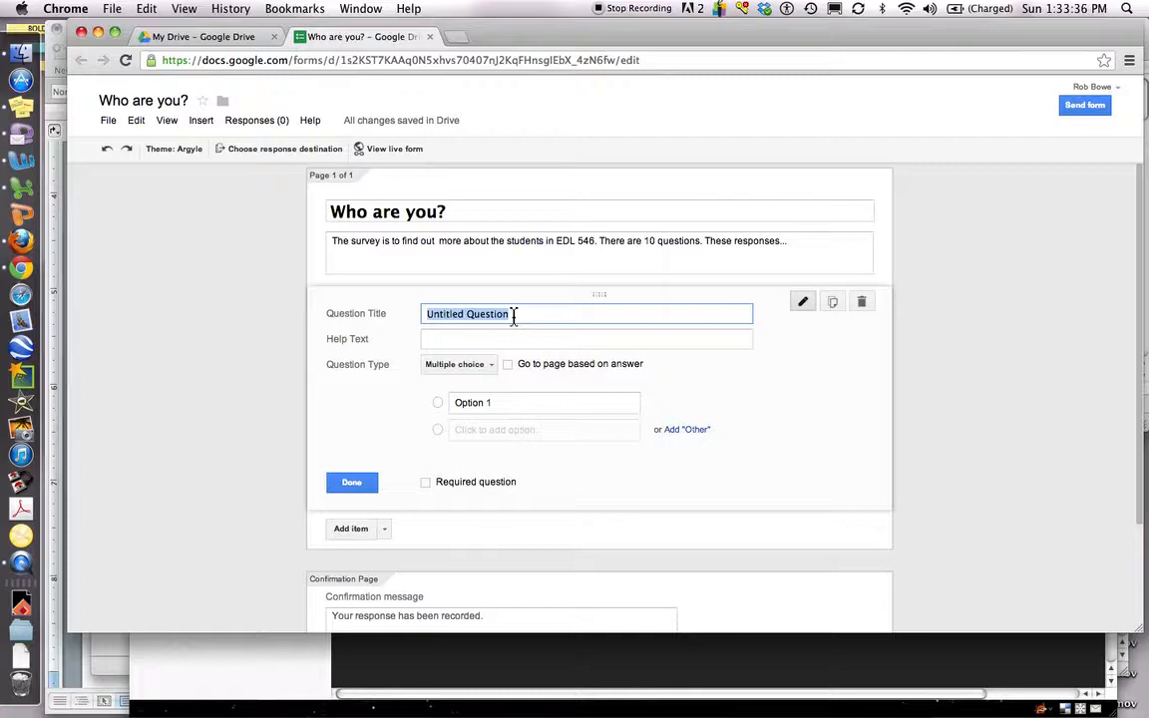
type("What is your name?")
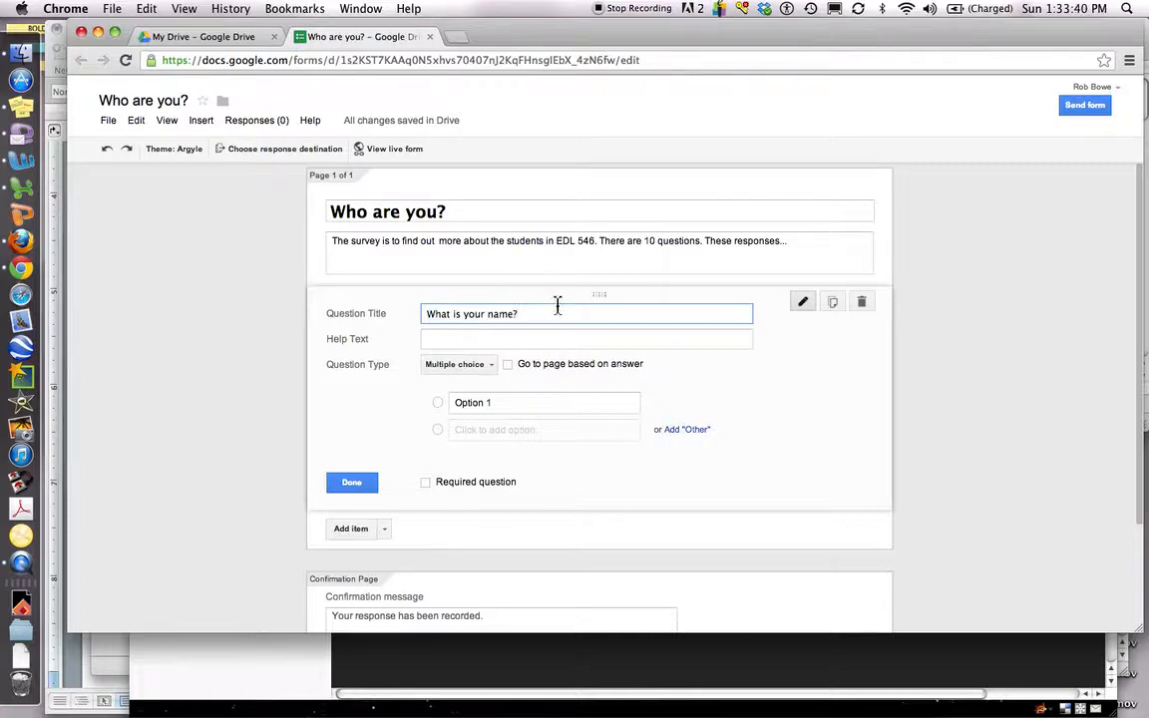
left_click(491, 368)
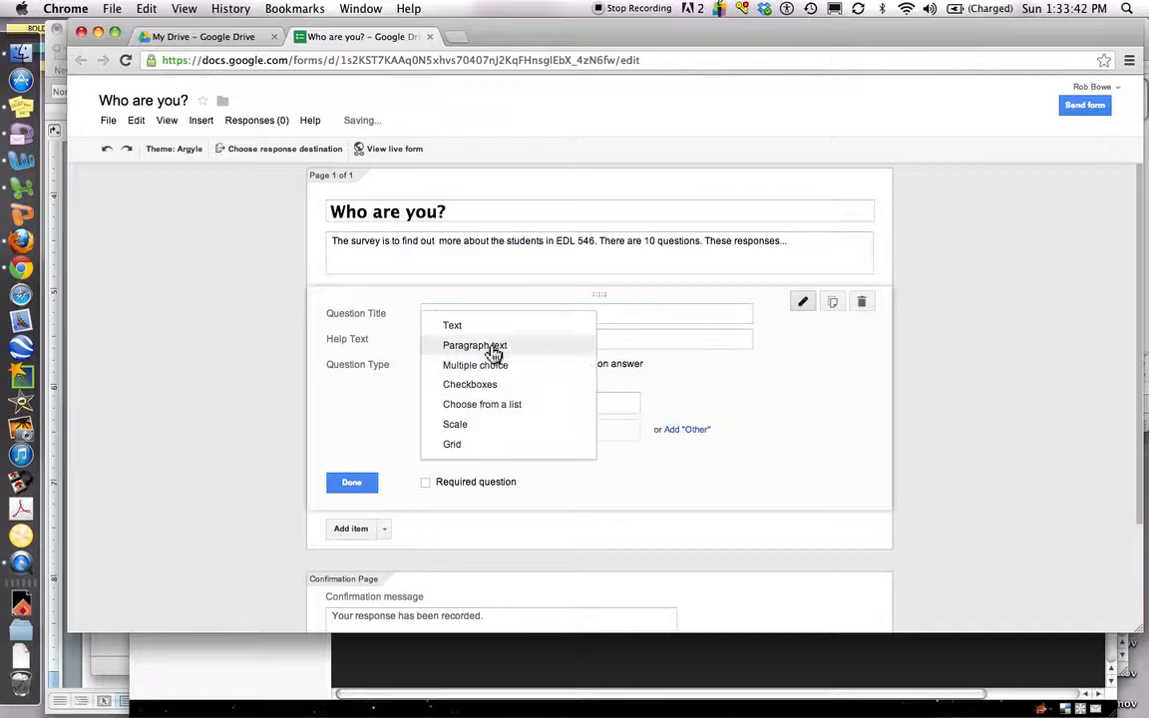
left_click(502, 327)
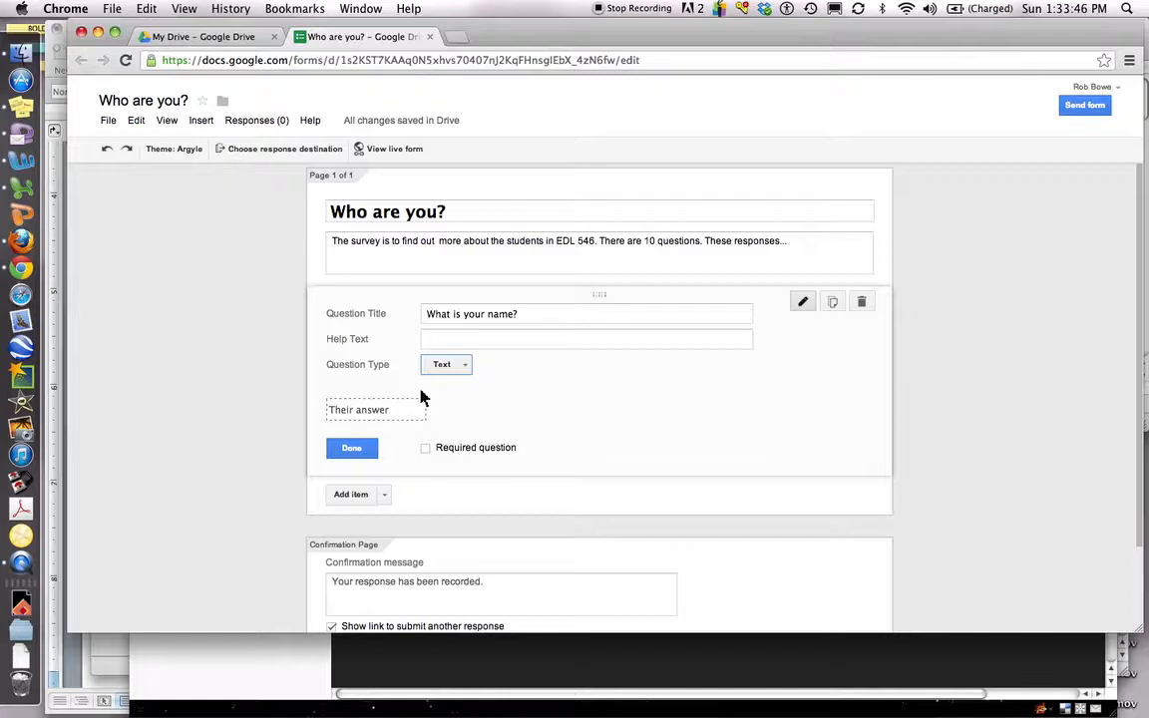
scroll(424, 397, "down", 3)
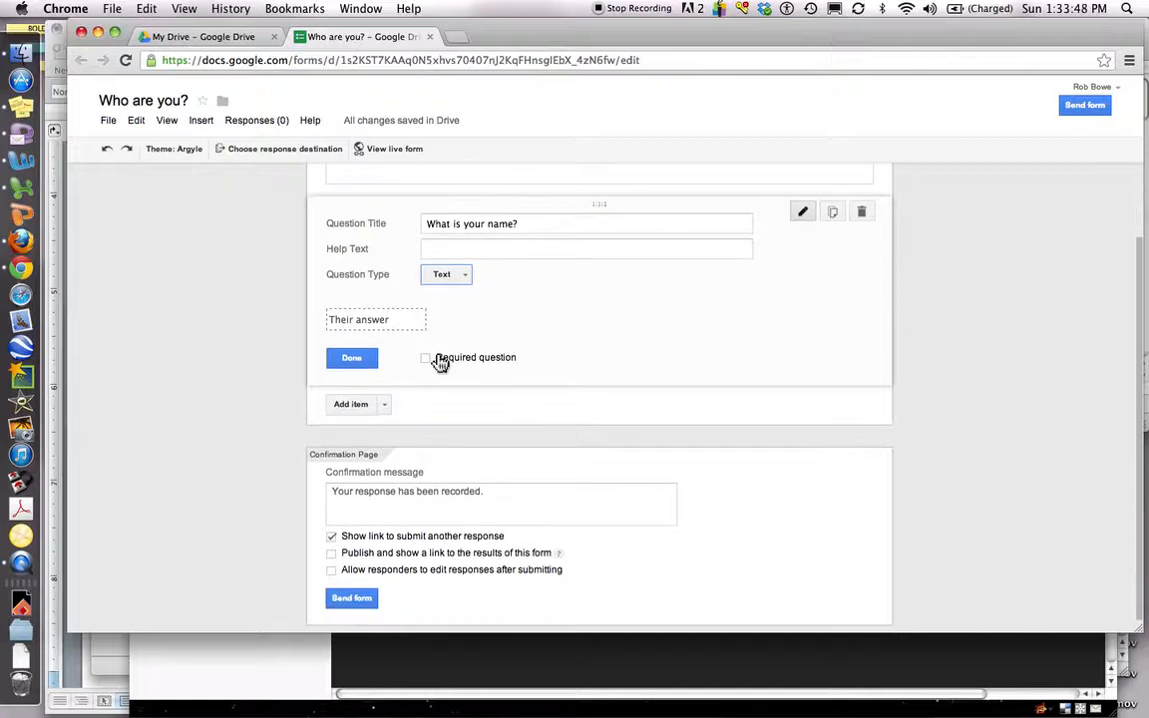
left_click(425, 359)
left_click(426, 360)
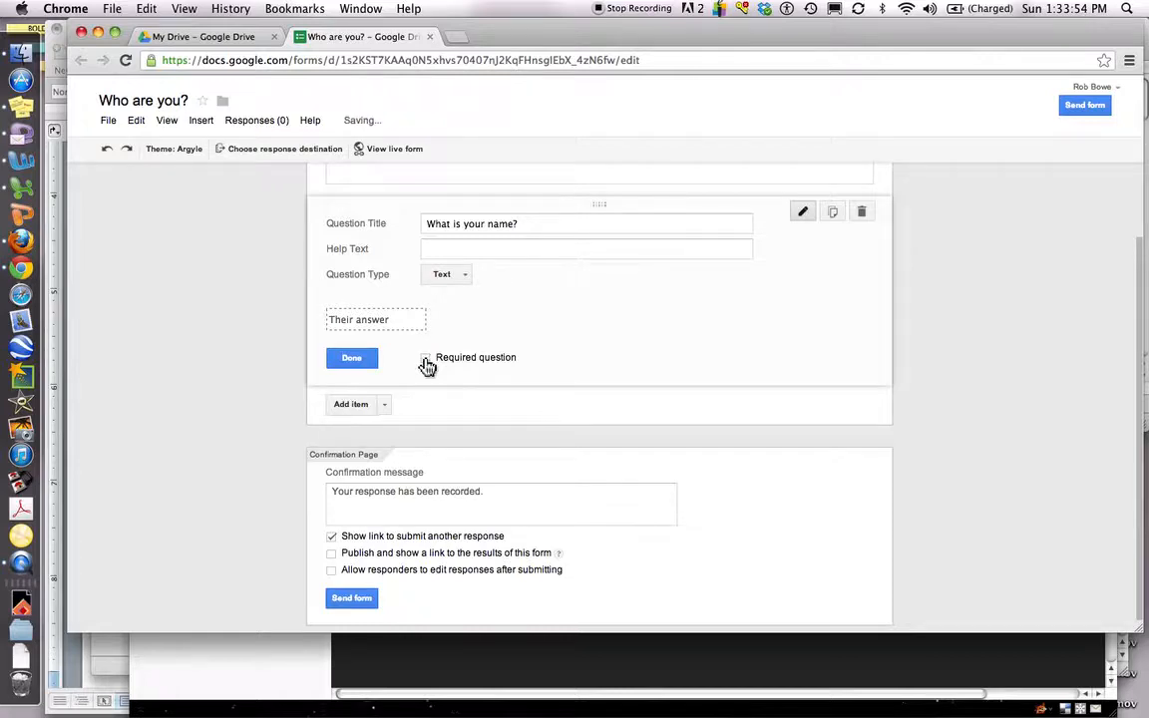
Add a paragraph text question titled "Hwy did you choose to go into Education?" and leave its help text empty.
left_click(385, 405)
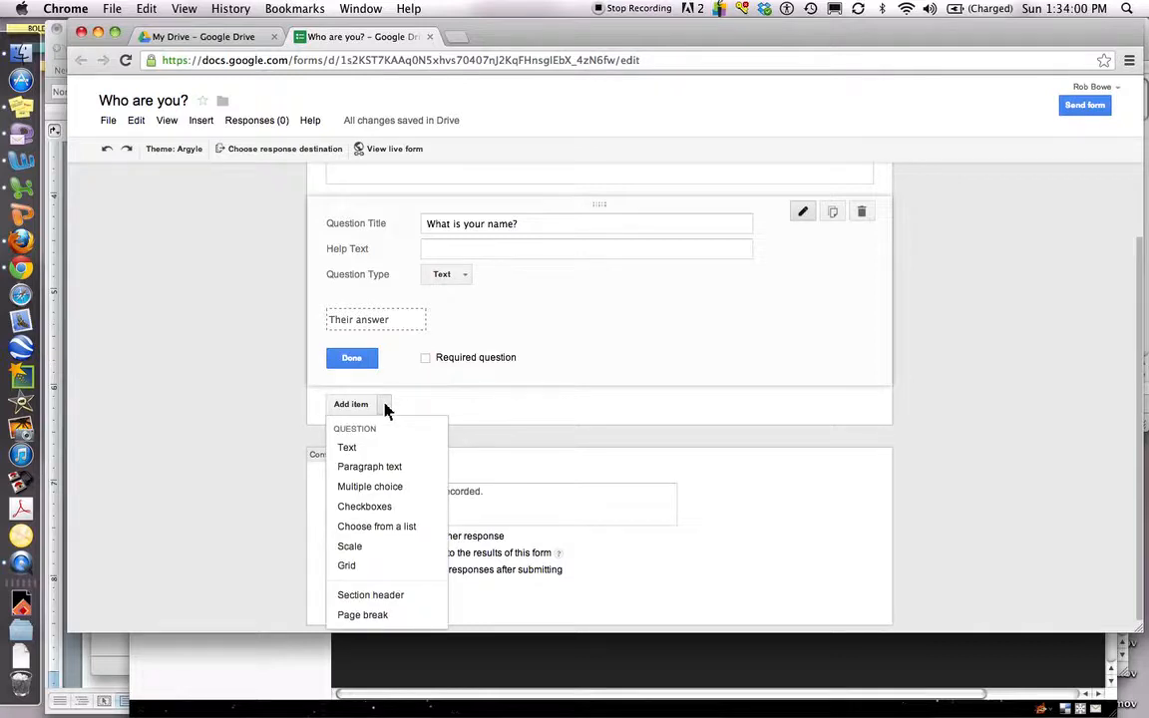
left_click(385, 469)
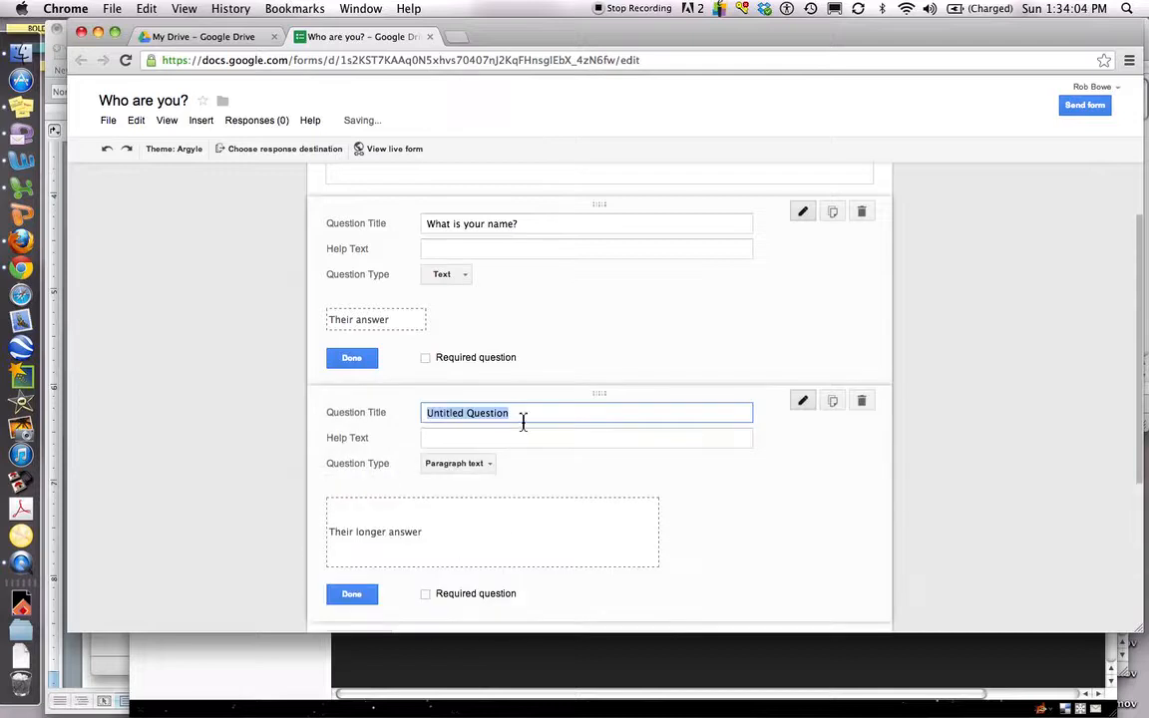
key("BackSpace")
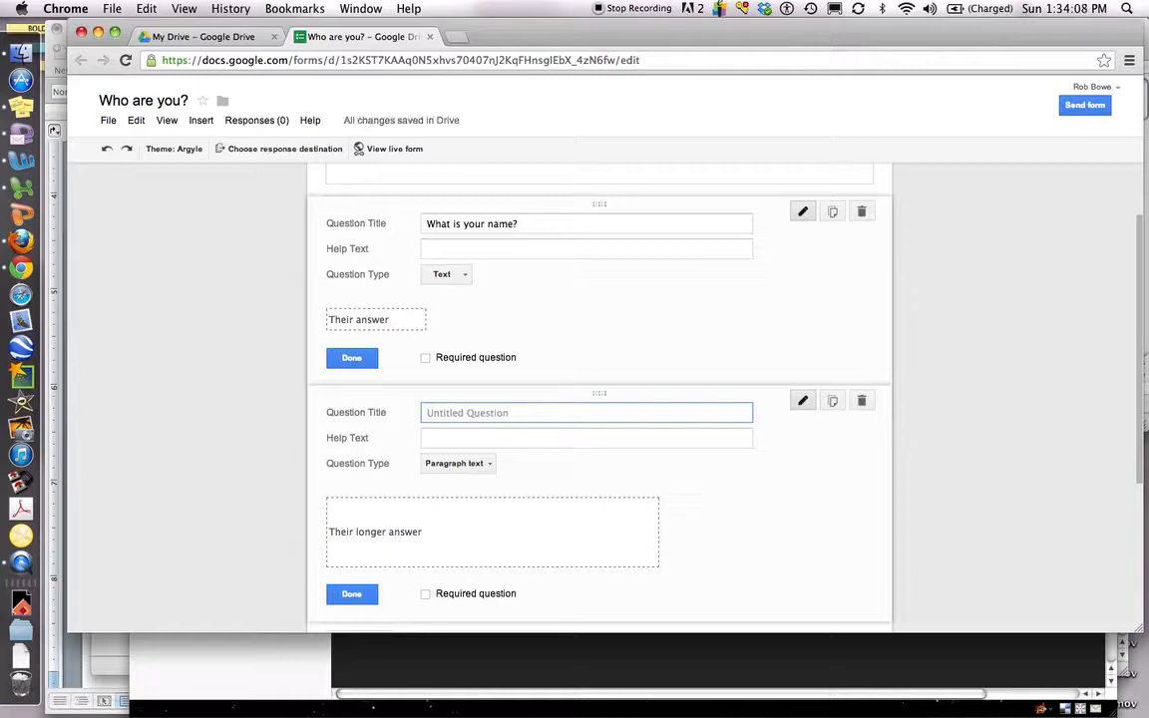
type("Hwy did you choose t")
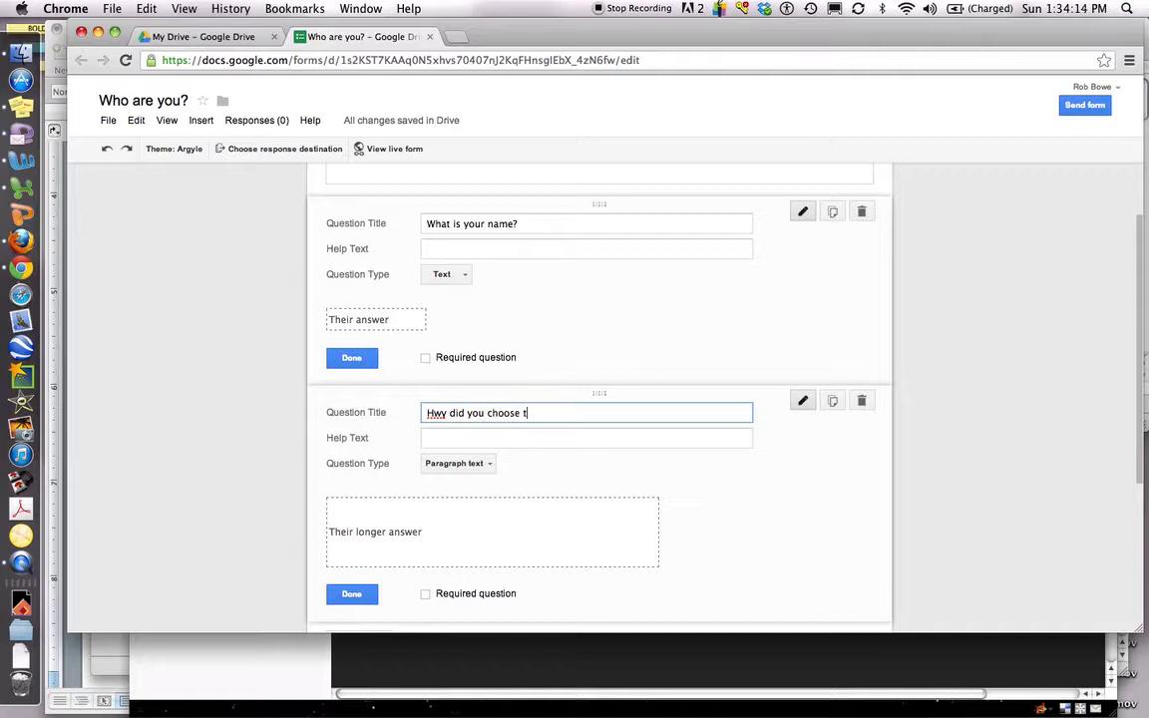
type("o go into Education?")
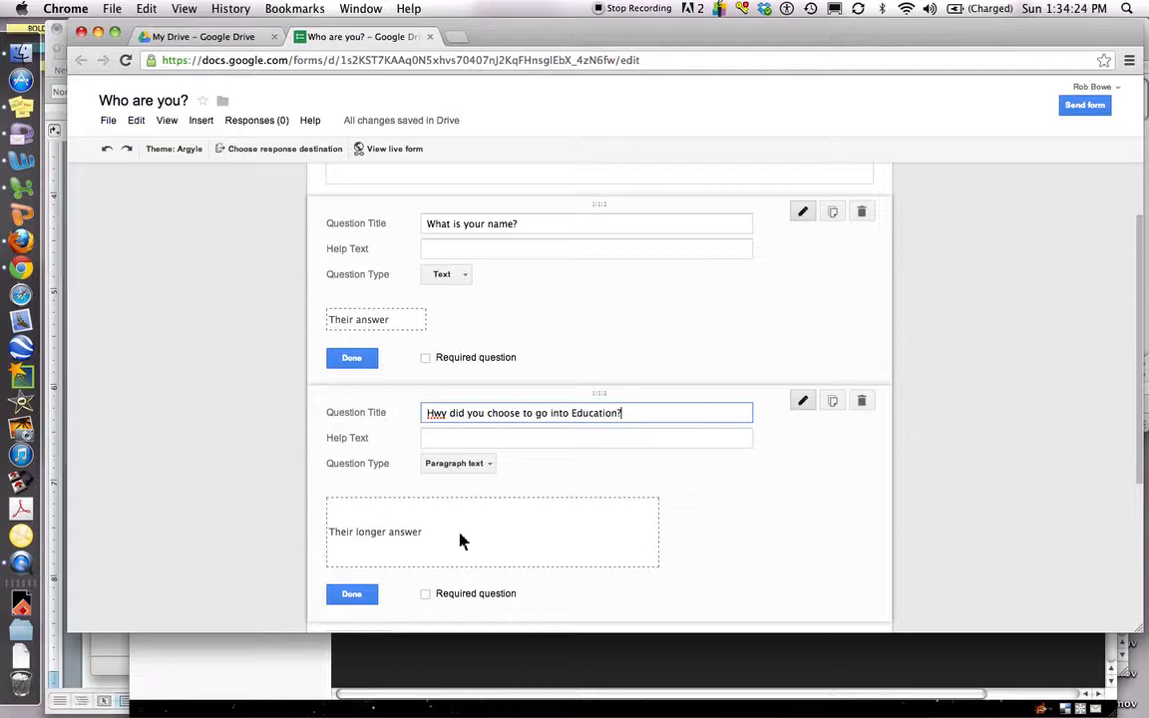
left_click(459, 442)
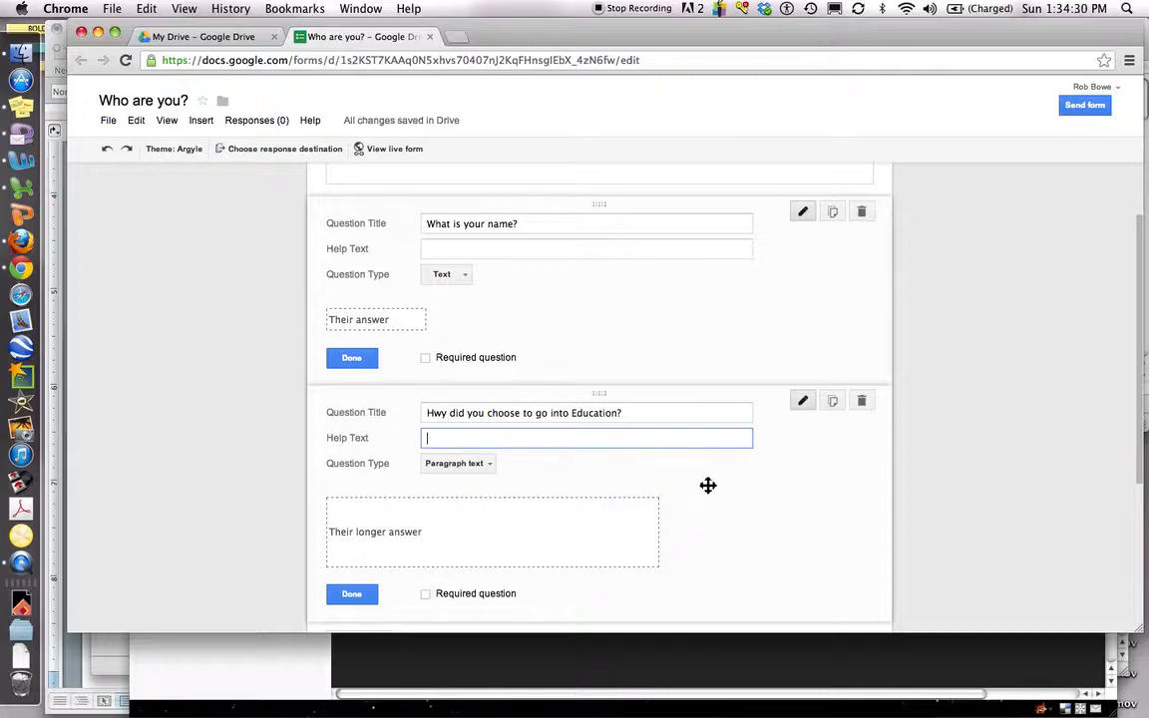
Add a multiple choice question titled "What states have you taught in?" below the Education question.
scroll(707, 486, "down", 3)
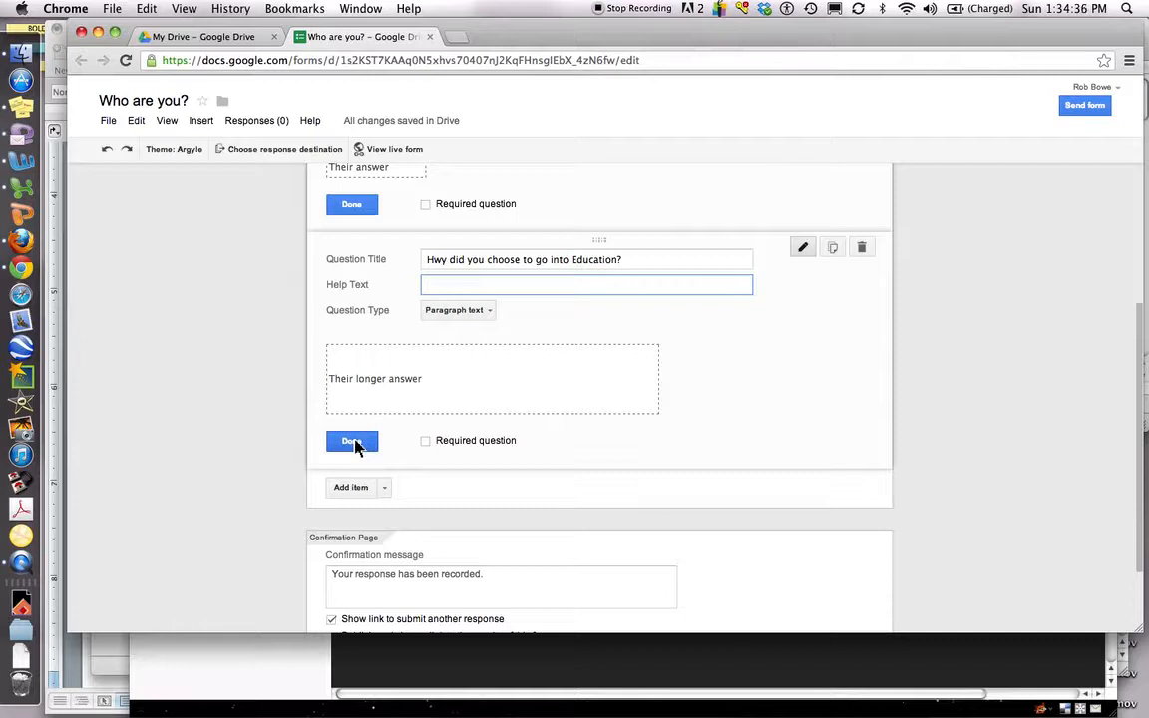
left_click(381, 488)
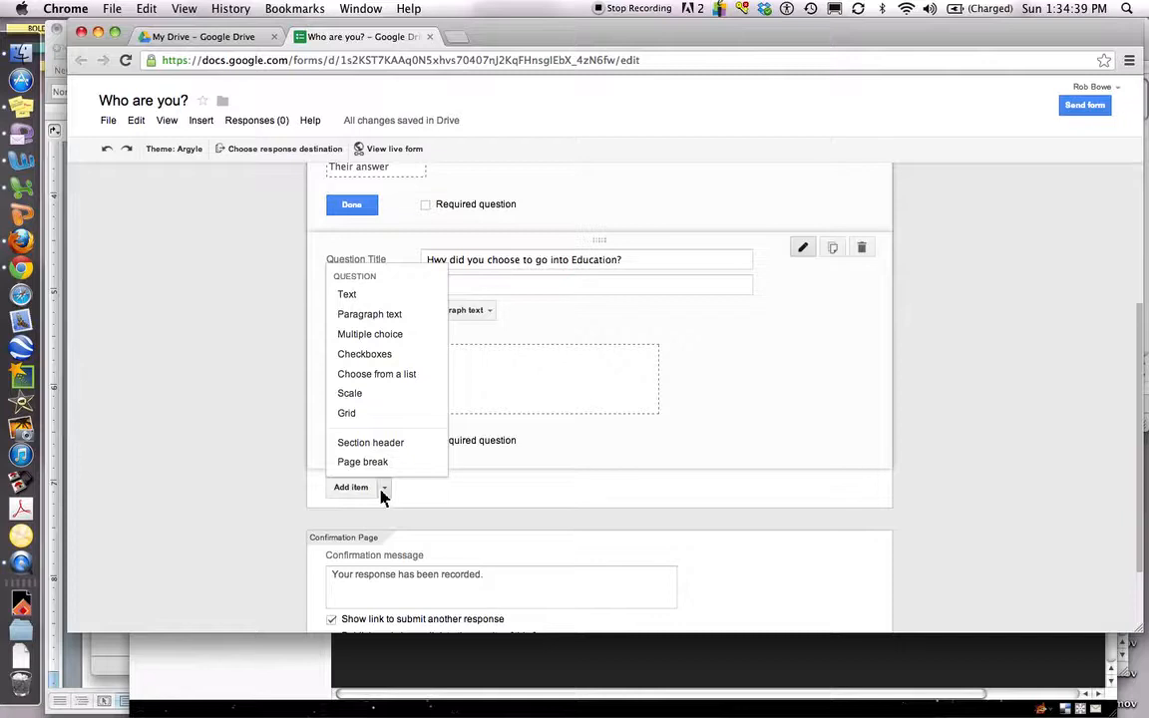
left_click(380, 339)
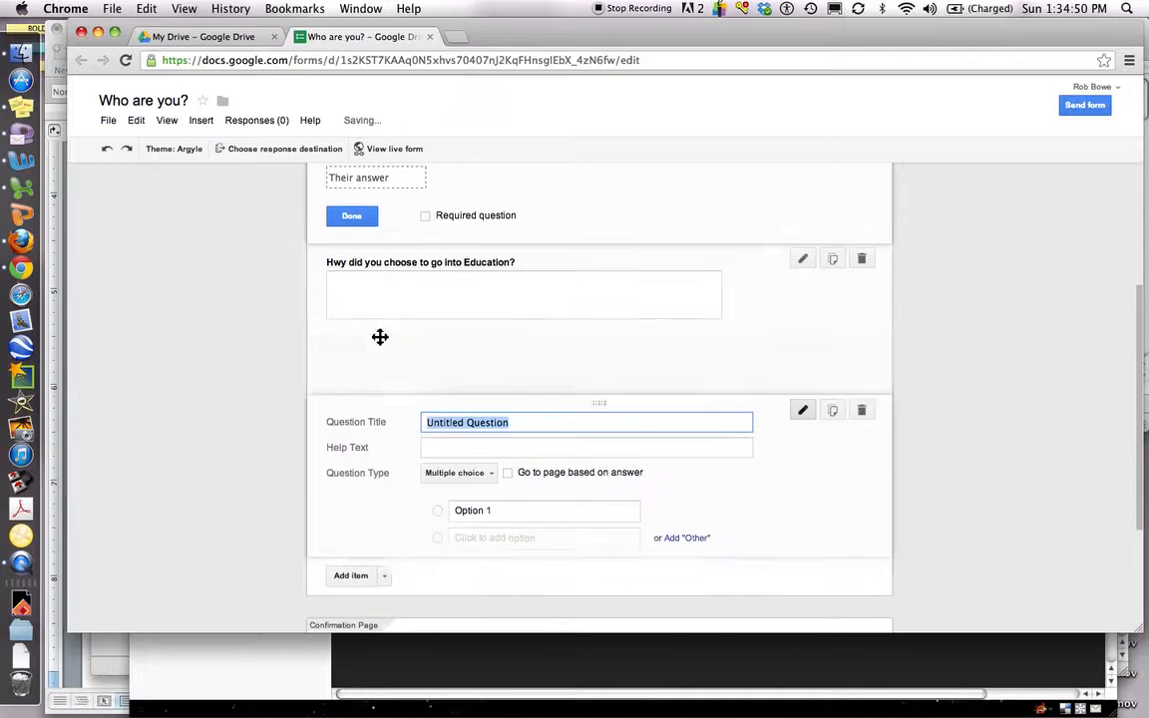
key("BackSpace")
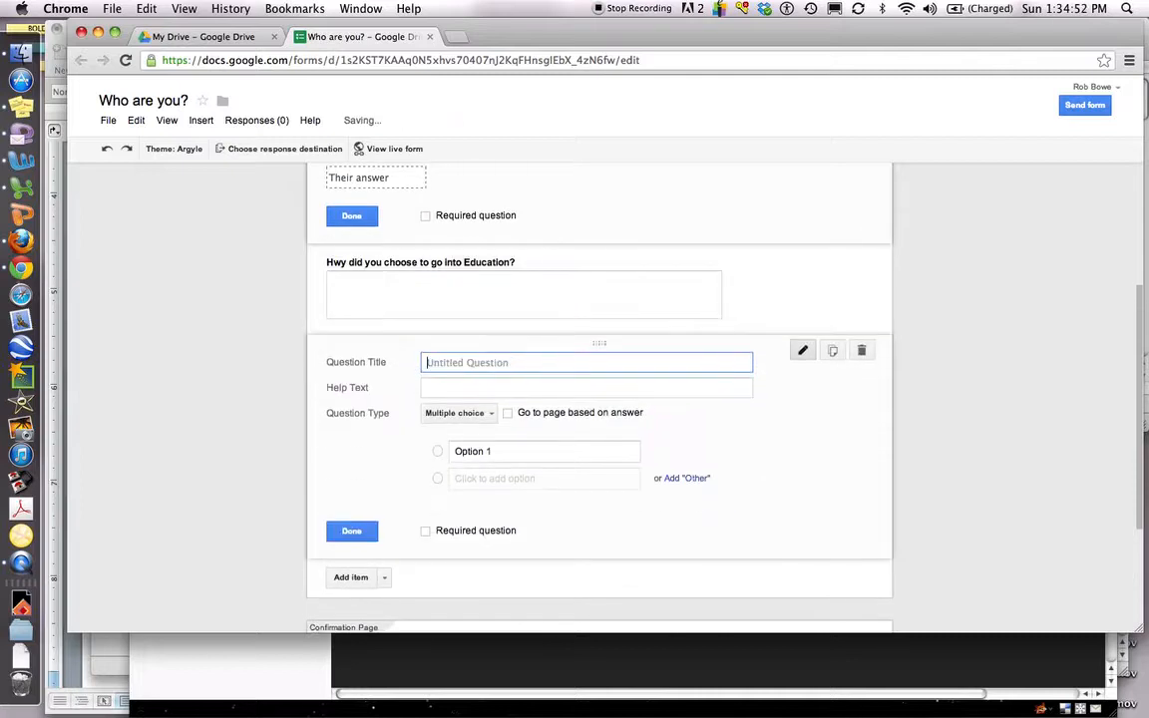
type("What states")
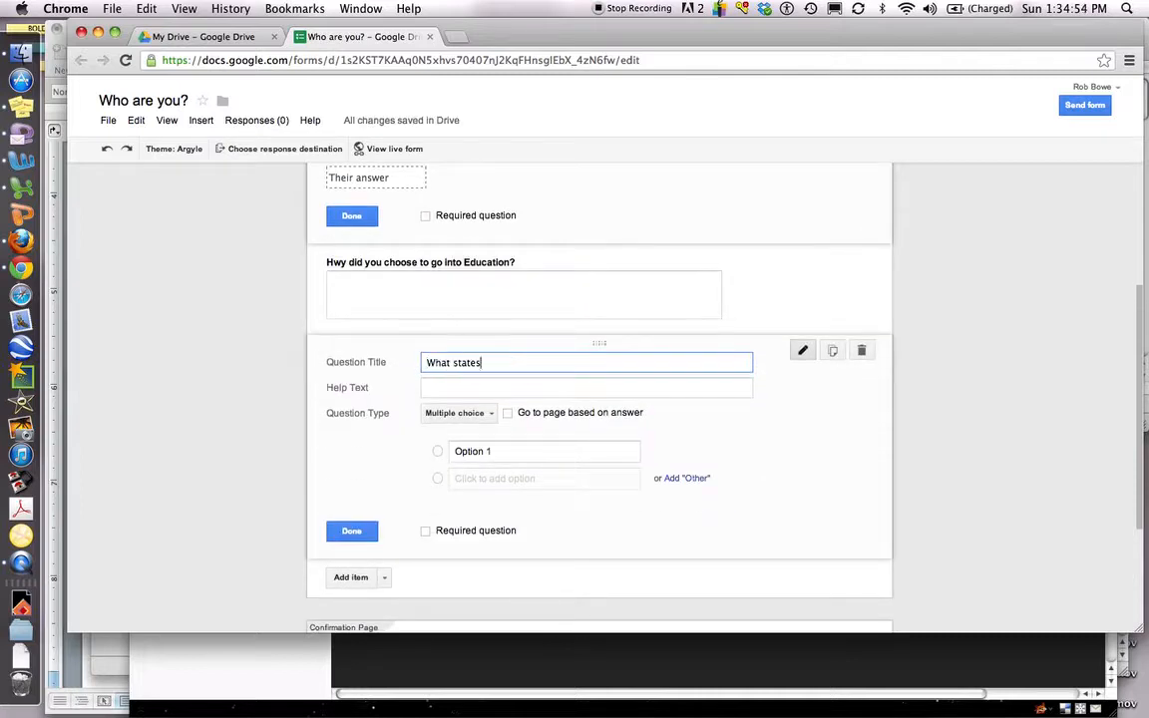
type(" have you taught in?")
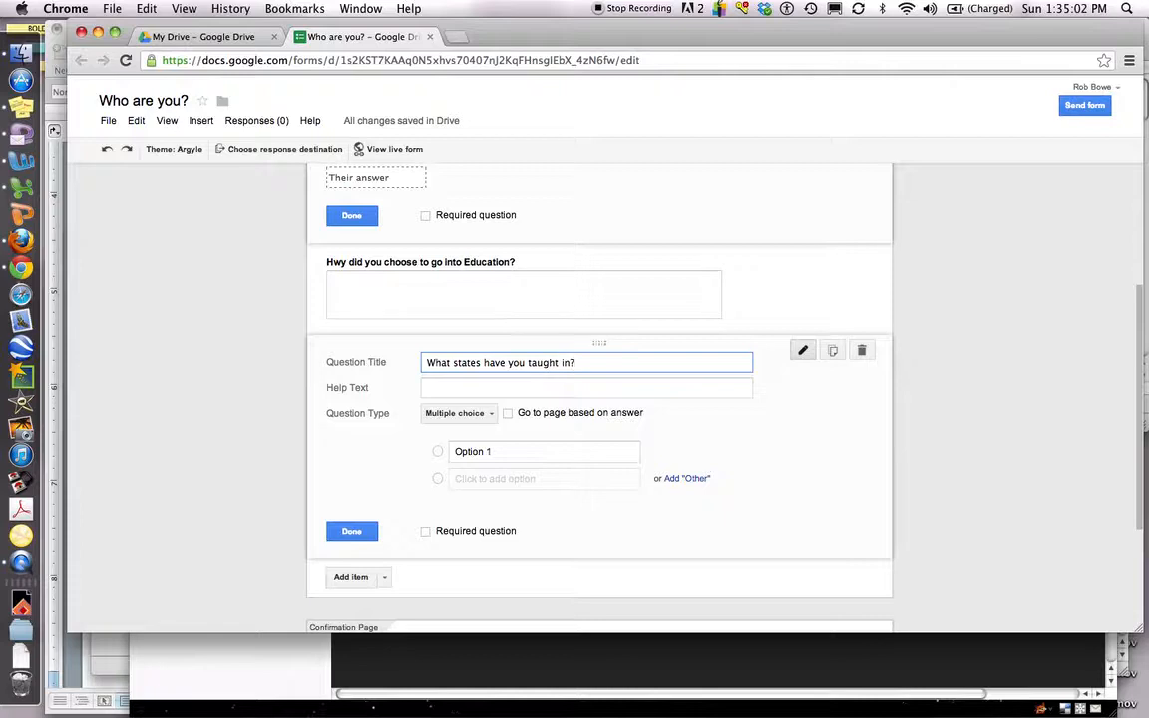
Enter "Illinois" and "Midwest" as the first two answer options of the states question.
left_click(520, 452)
type("Illinois")
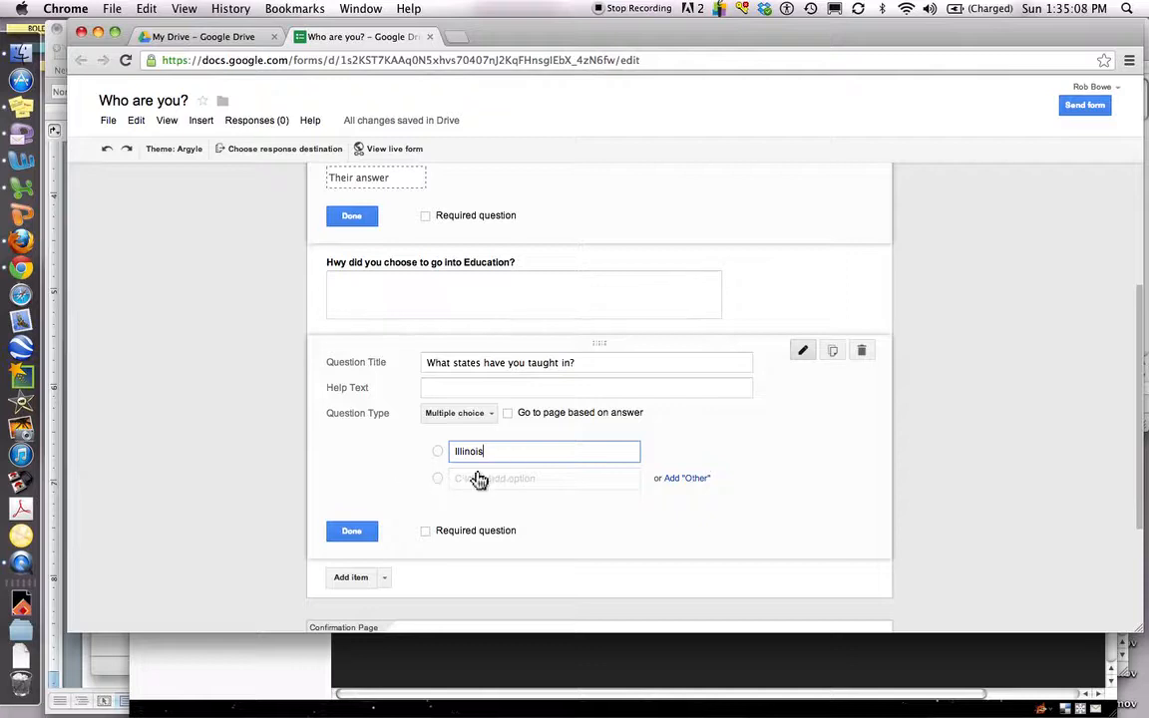
left_click(479, 479)
left_click_drag(504, 480, 439, 480)
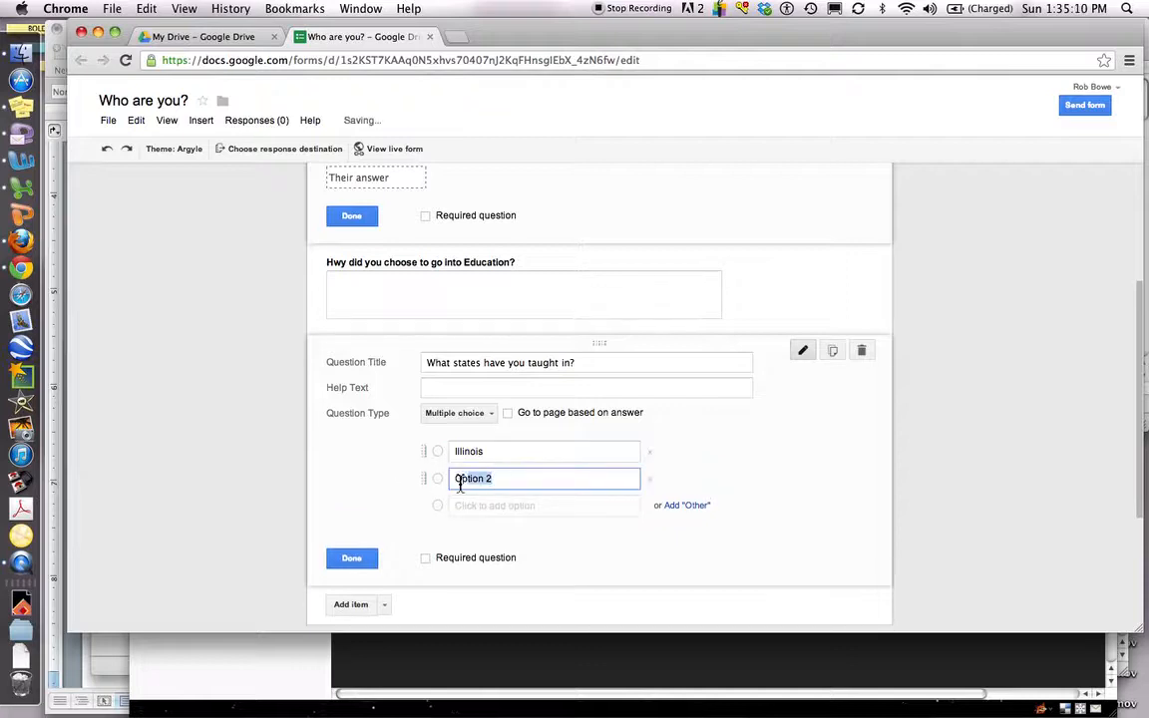
type("Midwest")
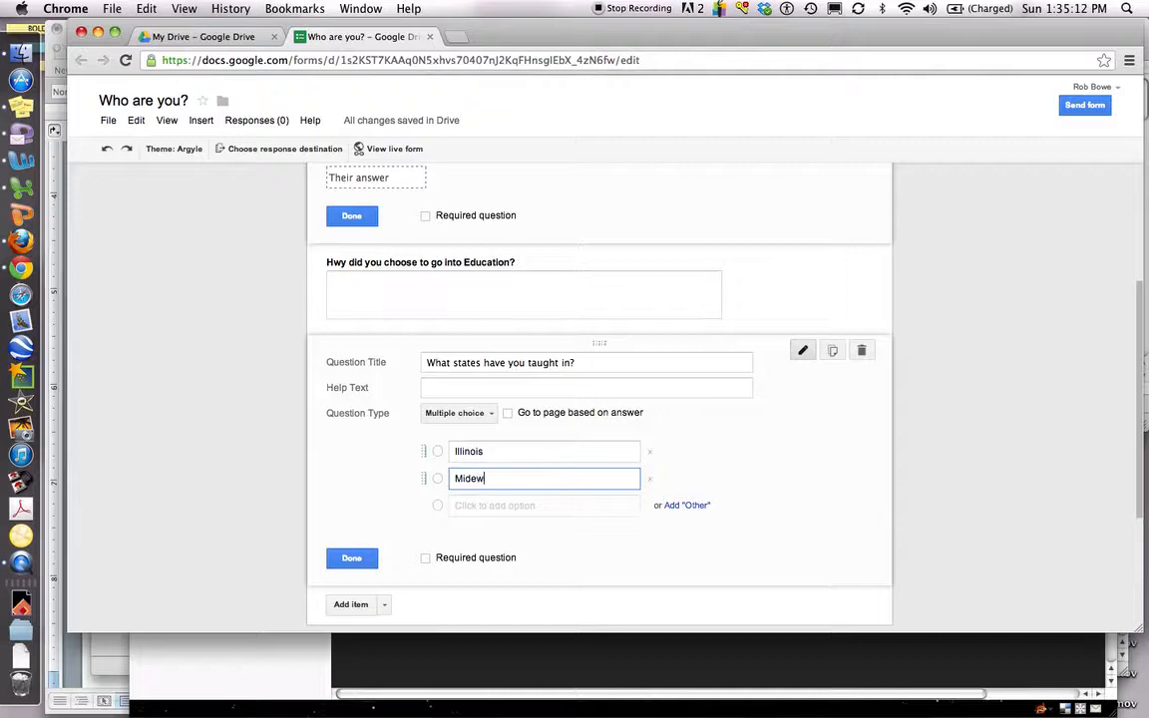
left_click(479, 479)
Add "New England" as the third answer option of the states question.
left_click(495, 509)
key("BackSpace")
key("BackSpace")
key("BackSpace")
key("BackSpace")
key("BackSpace")
key("BackSpace")
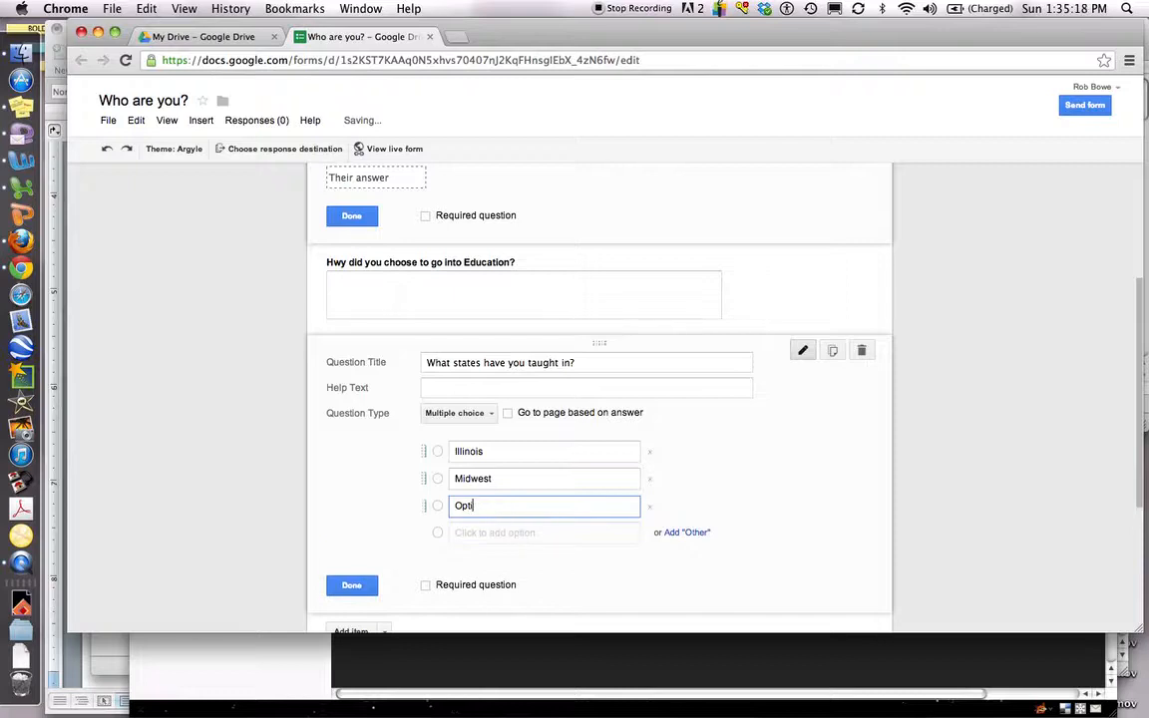
key("BackSpace")
key("BackSpace")
type("New ")
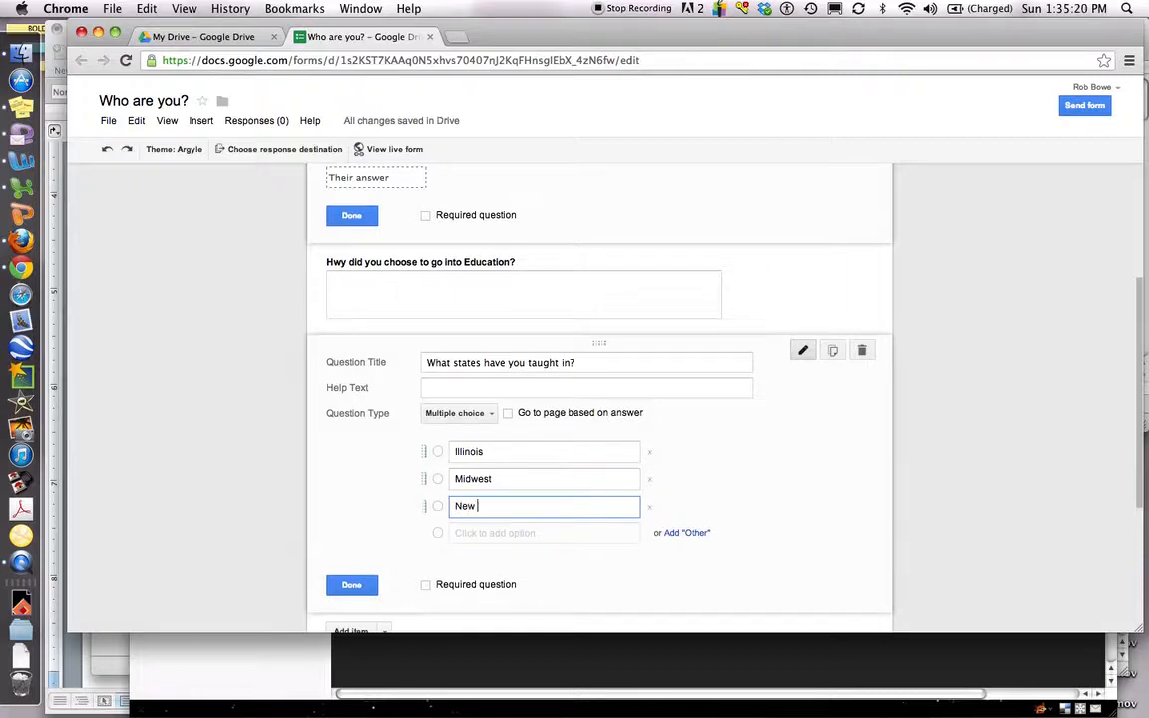
type("Englans")
key("BackSpace")
type("d")
Change the states question's type to Checkboxes and finish editing the question.
left_click(481, 418)
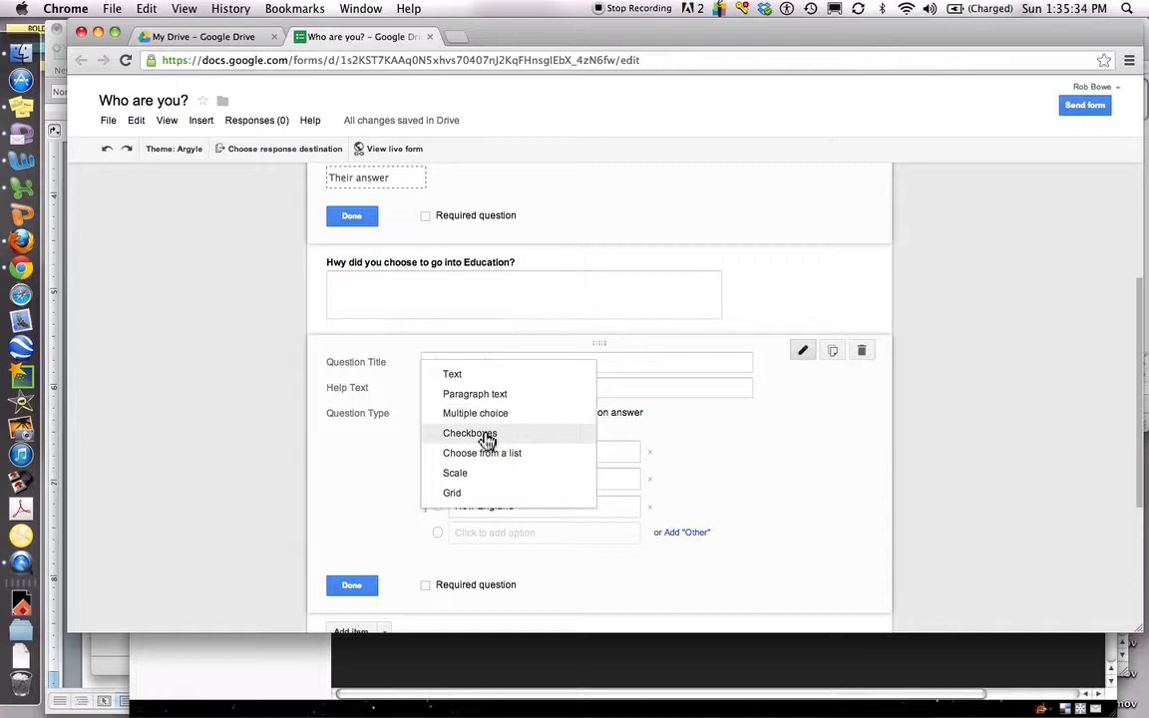
left_click(488, 440)
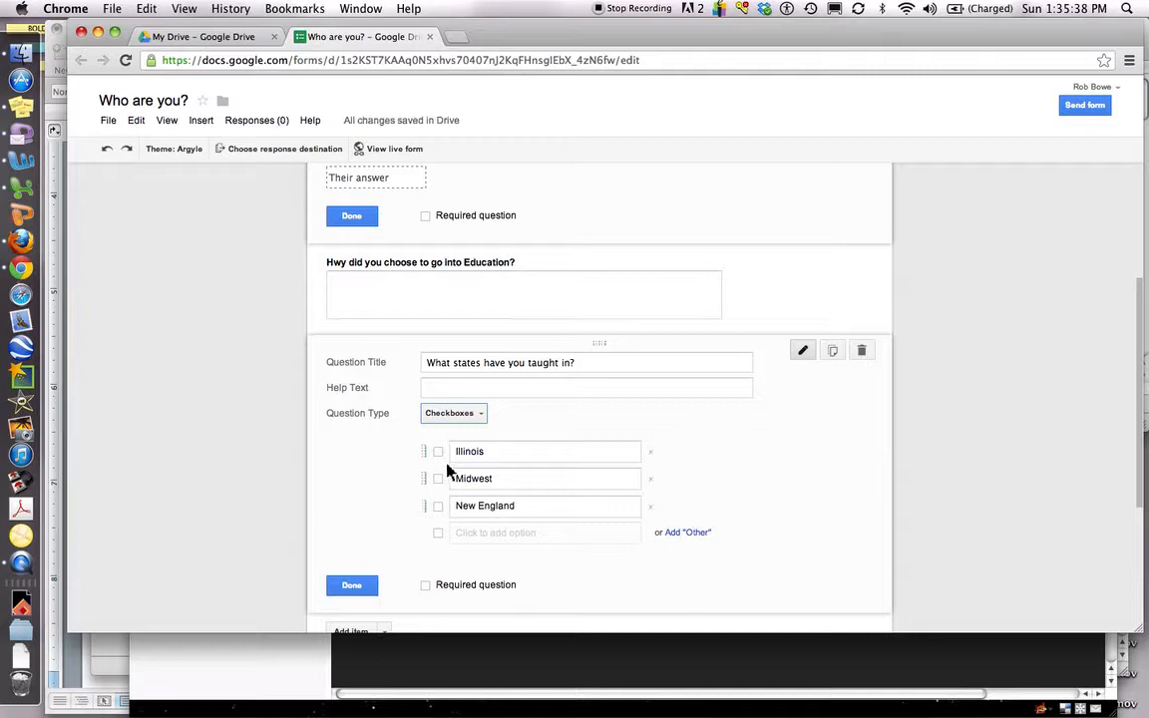
left_click(473, 419)
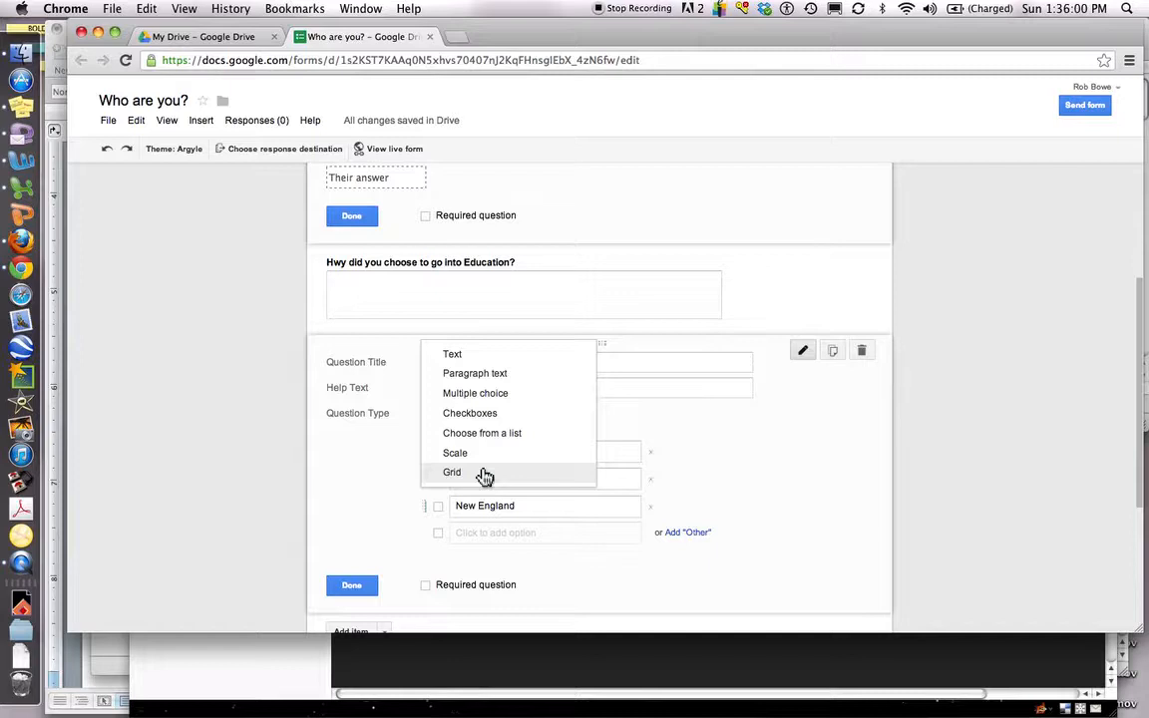
left_click(497, 419)
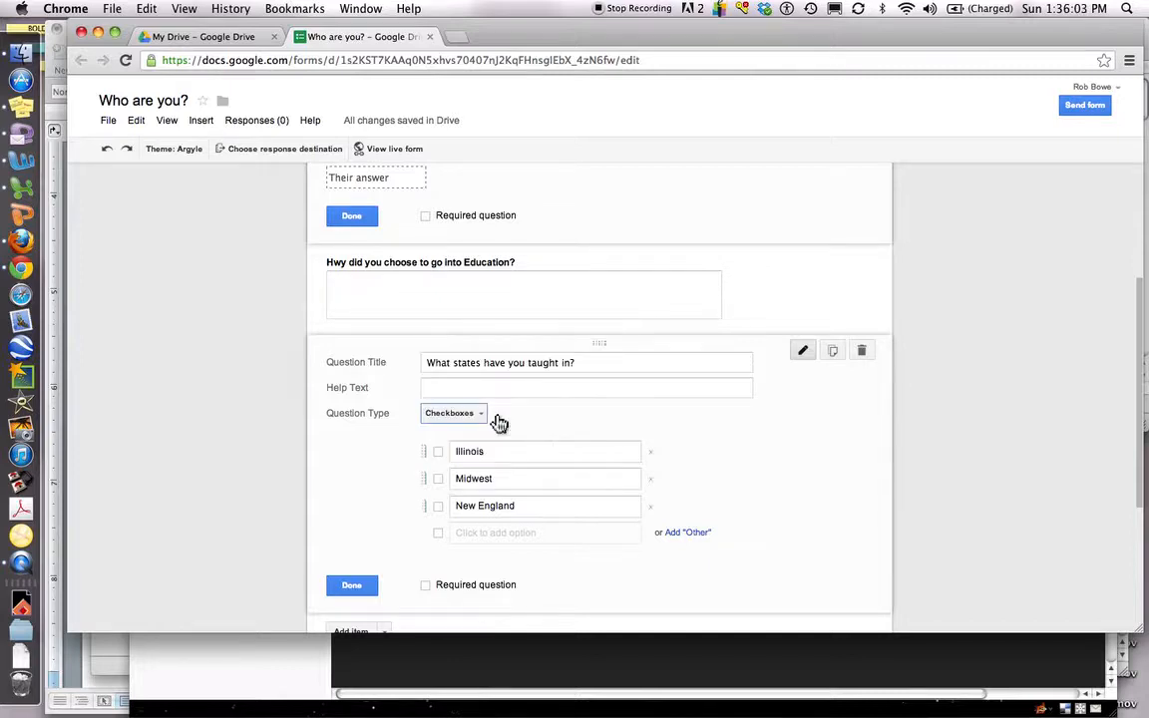
left_click(352, 586)
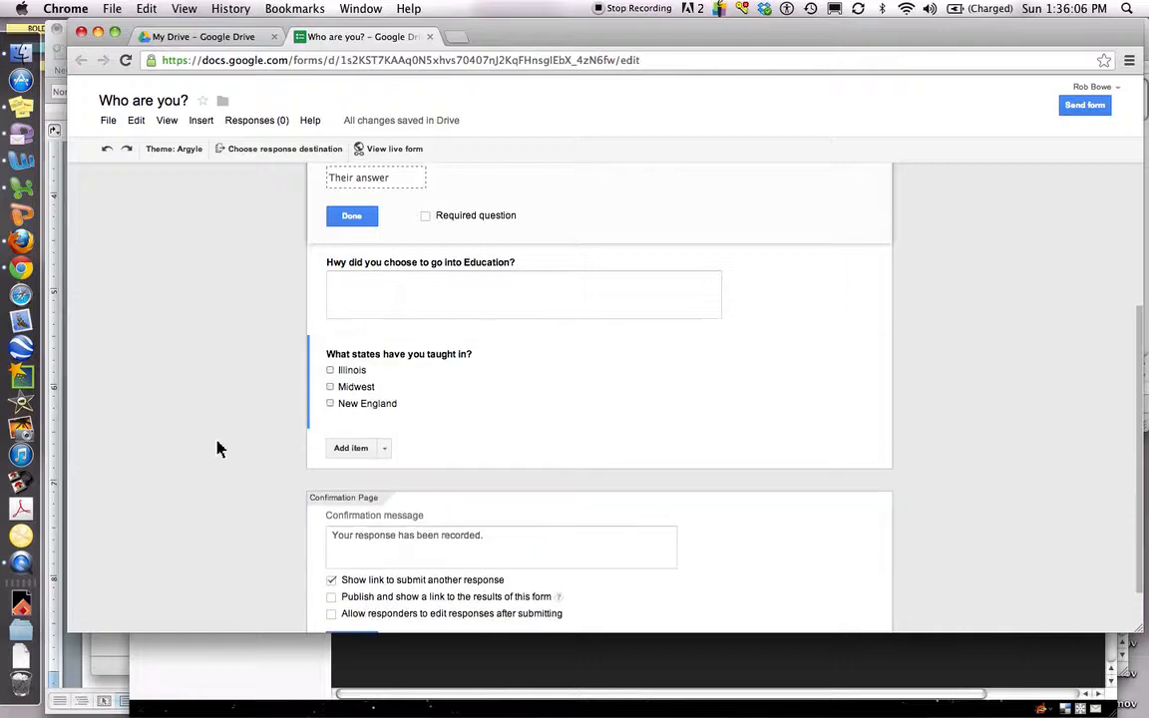
Review the questions in the form editor and open the live version of the form.
scroll(217, 449, "down", 1)
scroll(218, 449, "up", 6)
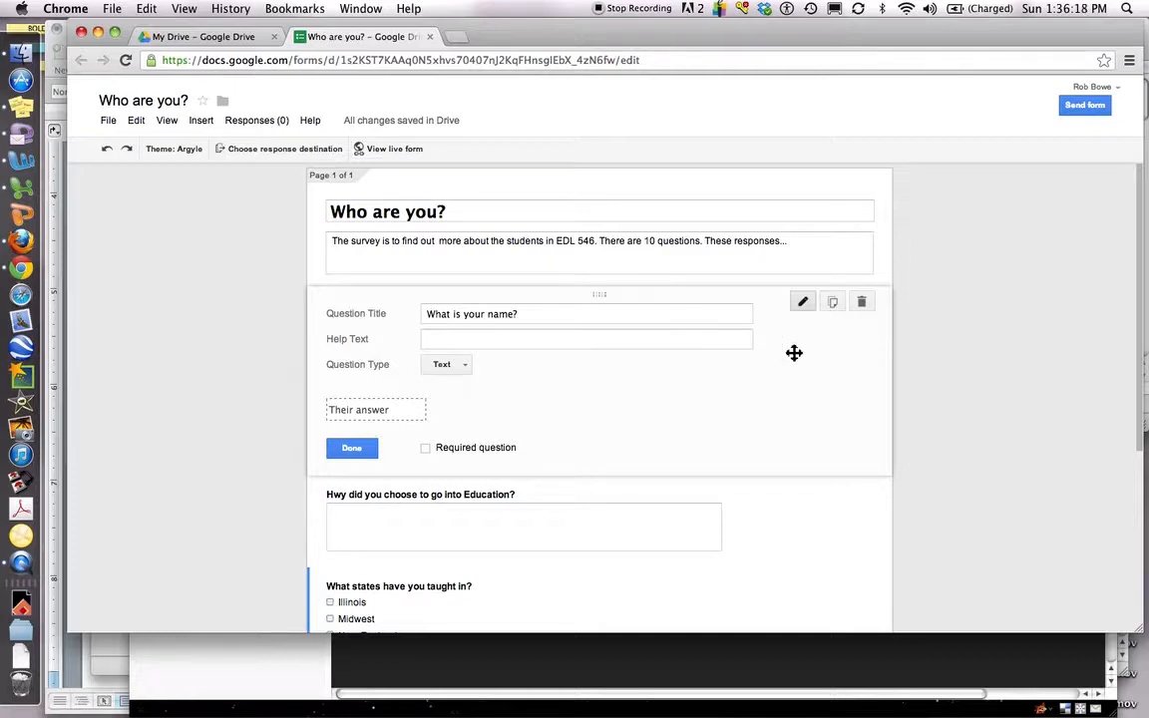
scroll(794, 352, "down", 5)
scroll(794, 352, "up", 5)
left_click(383, 157)
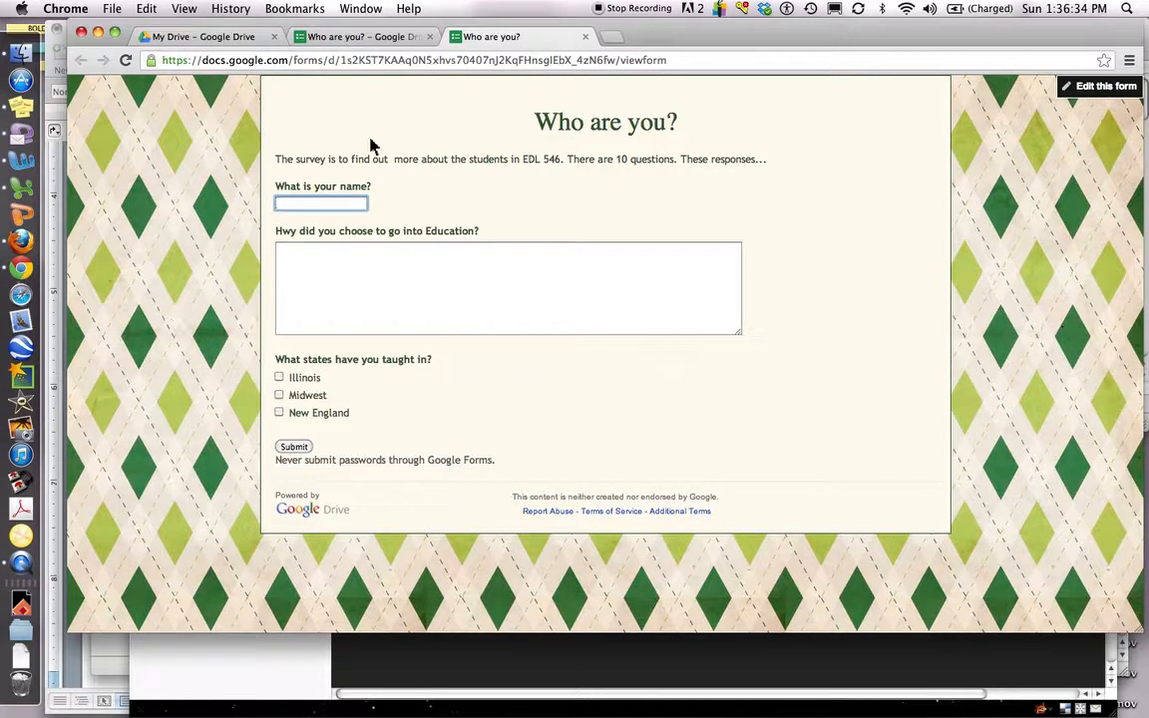
Copy the live form's web address and load it in a new browser tab.
left_click(395, 62)
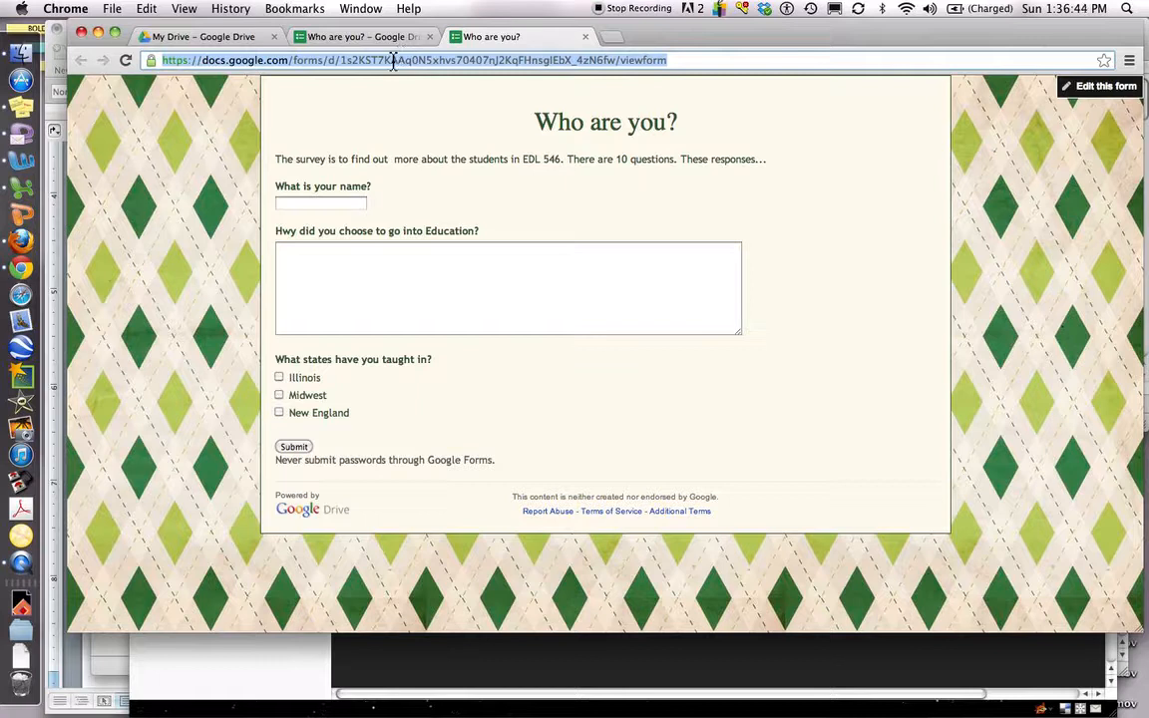
left_click(147, 9)
left_click(150, 83)
left_click(613, 42)
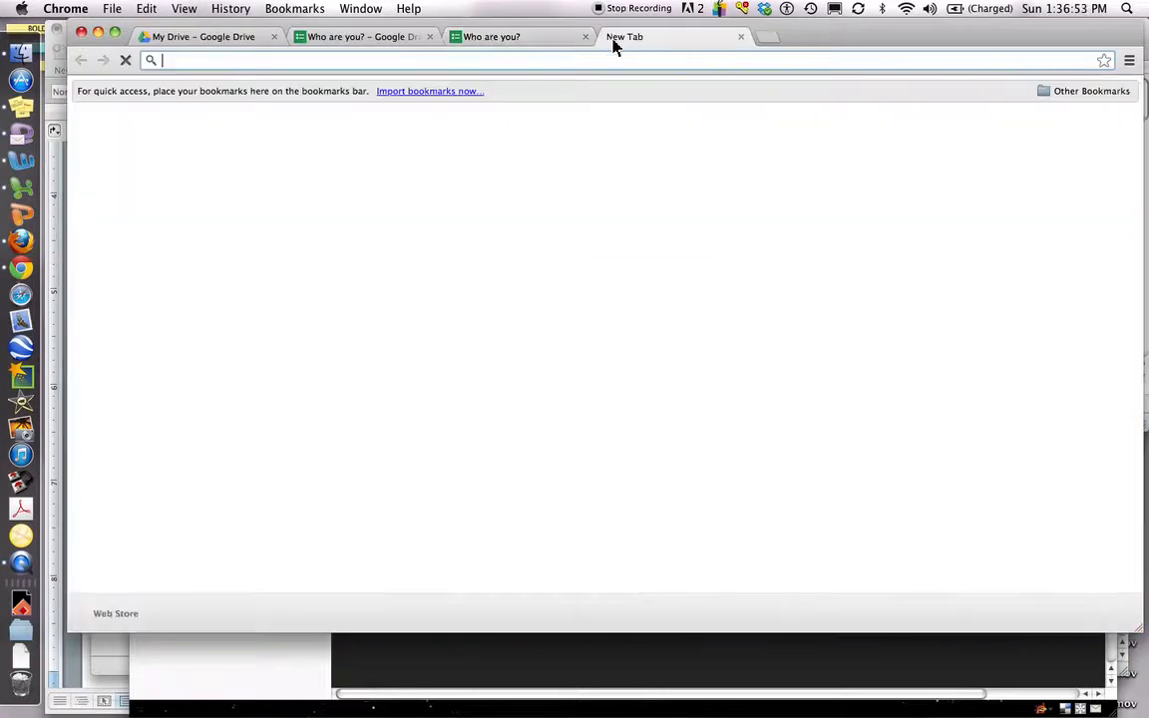
left_click(146, 9)
left_click(160, 99)
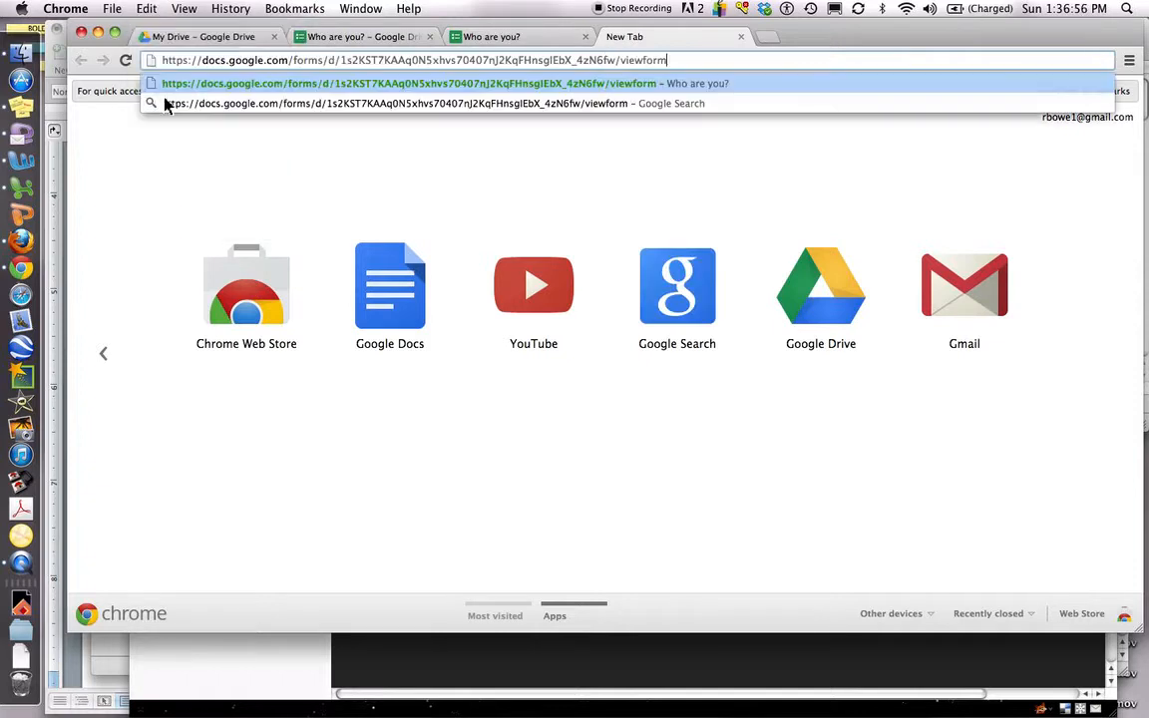
key("Return")
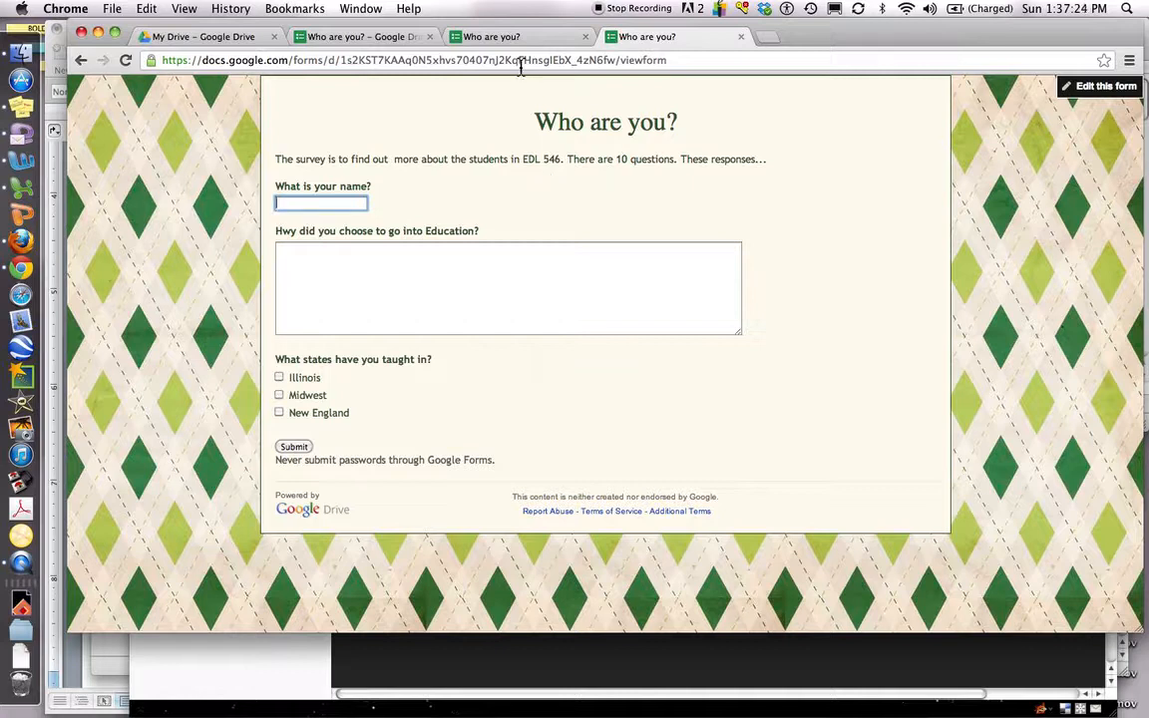
Return to the form editor and view the available options for handling responses.
left_click(513, 36)
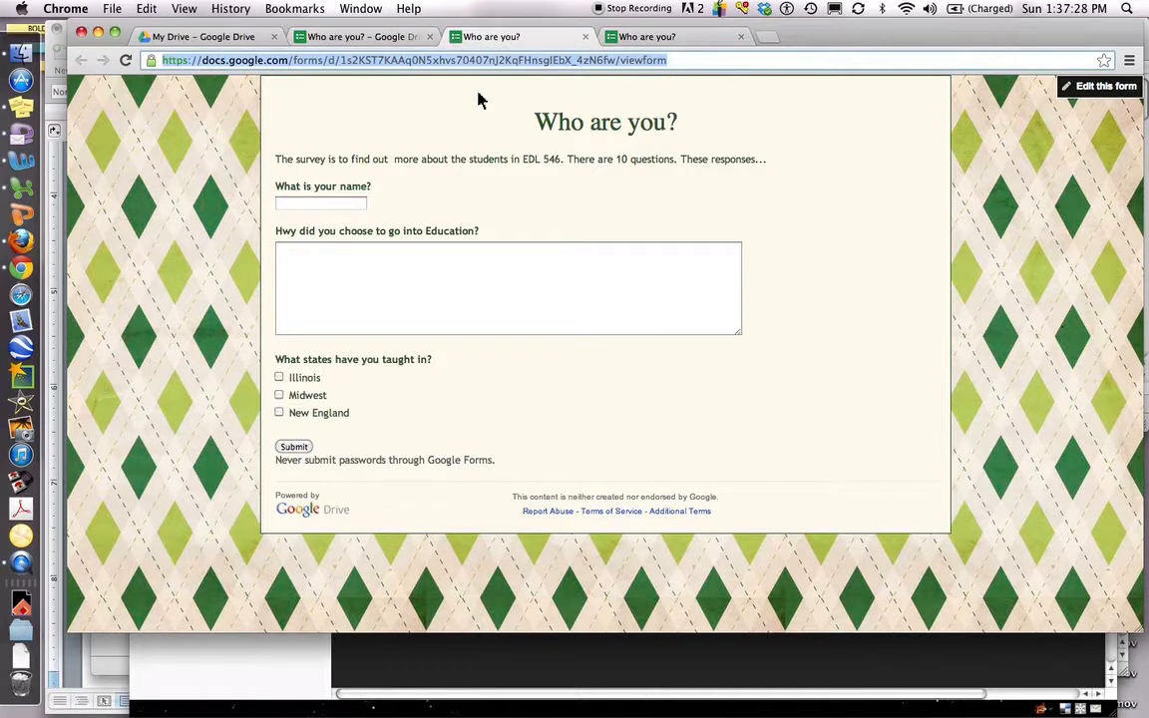
left_click(351, 36)
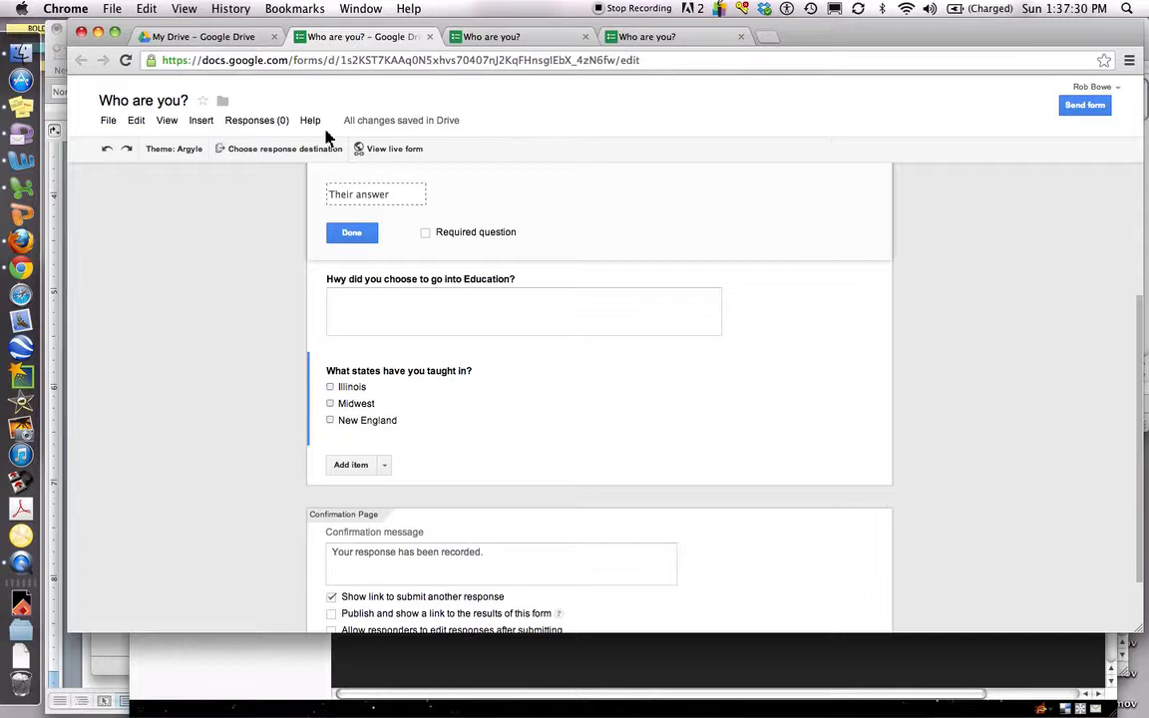
left_click(167, 121)
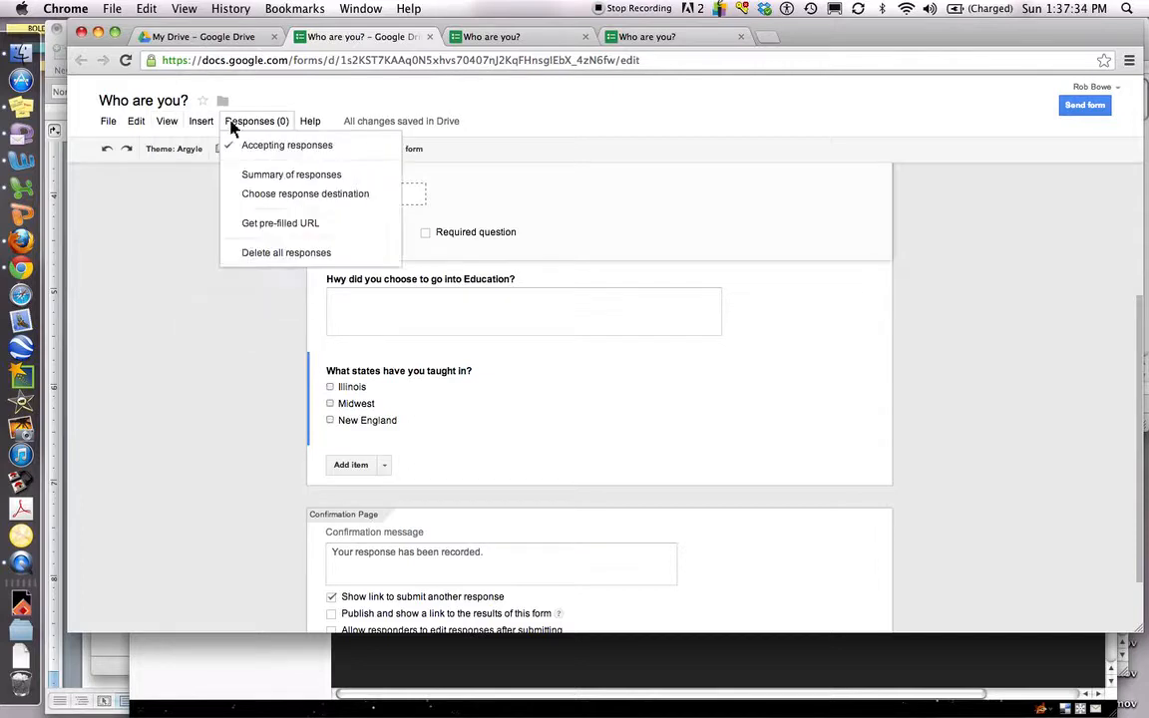
mouse_move(247, 123)
Reopen the "Who are you?" form for editing from the My Drive file list.
left_click(224, 37)
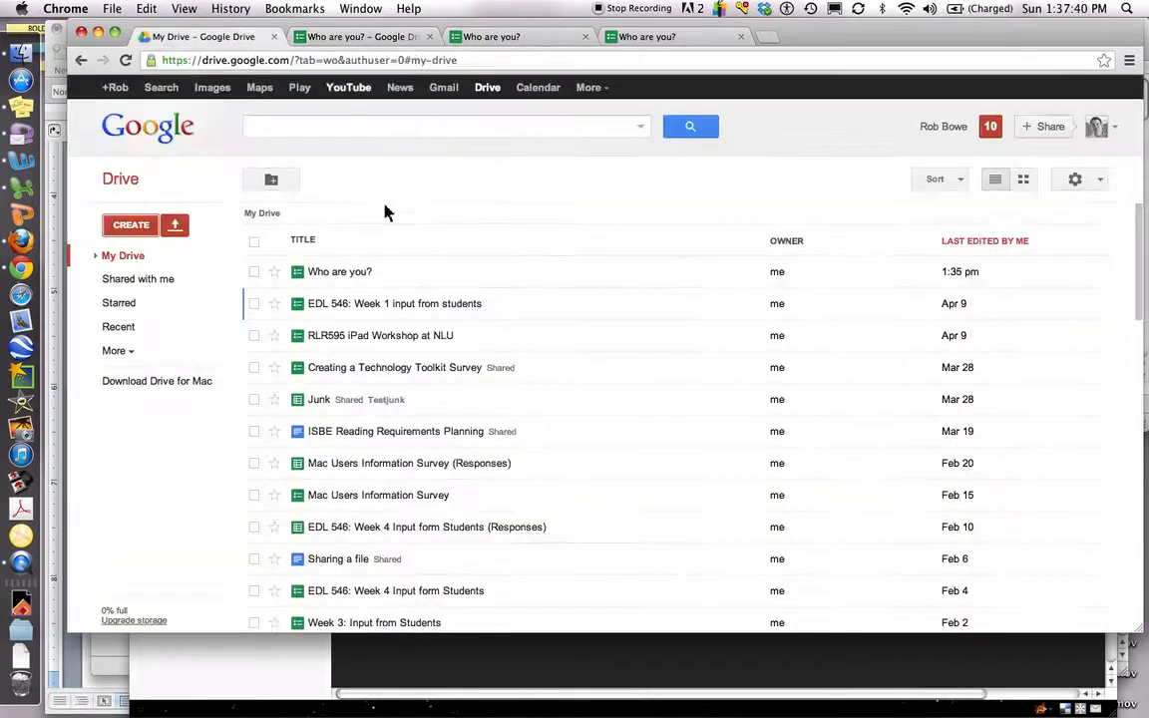
left_click(344, 272)
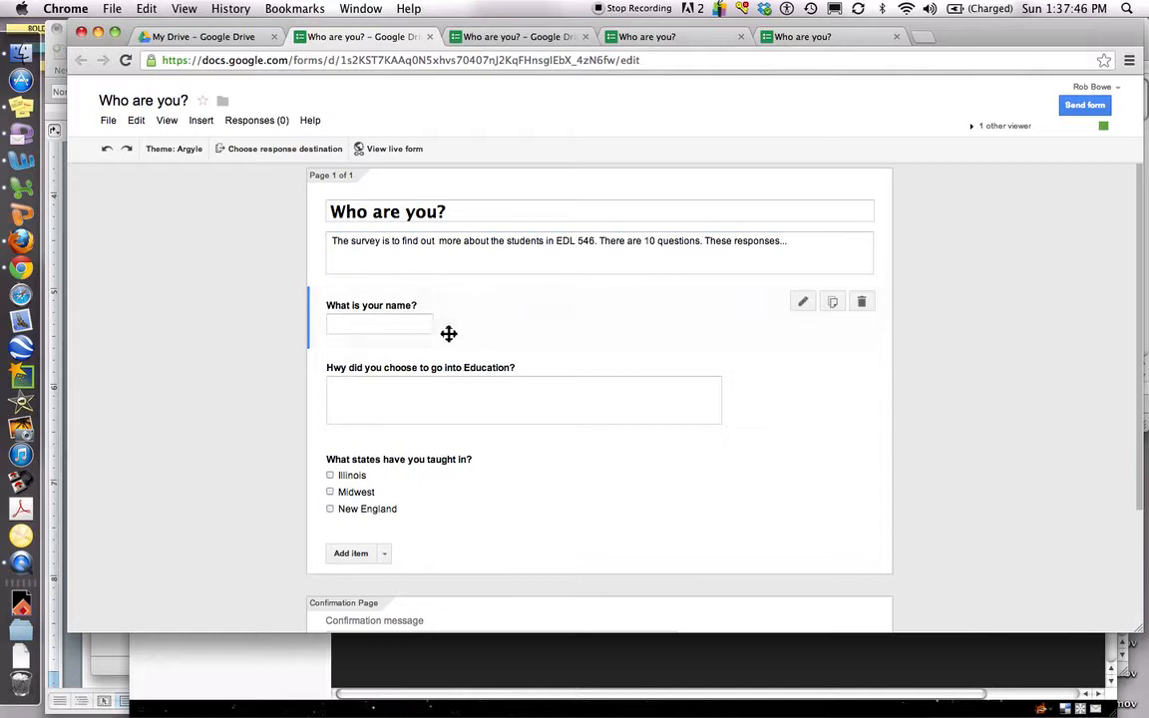
left_click(508, 253)
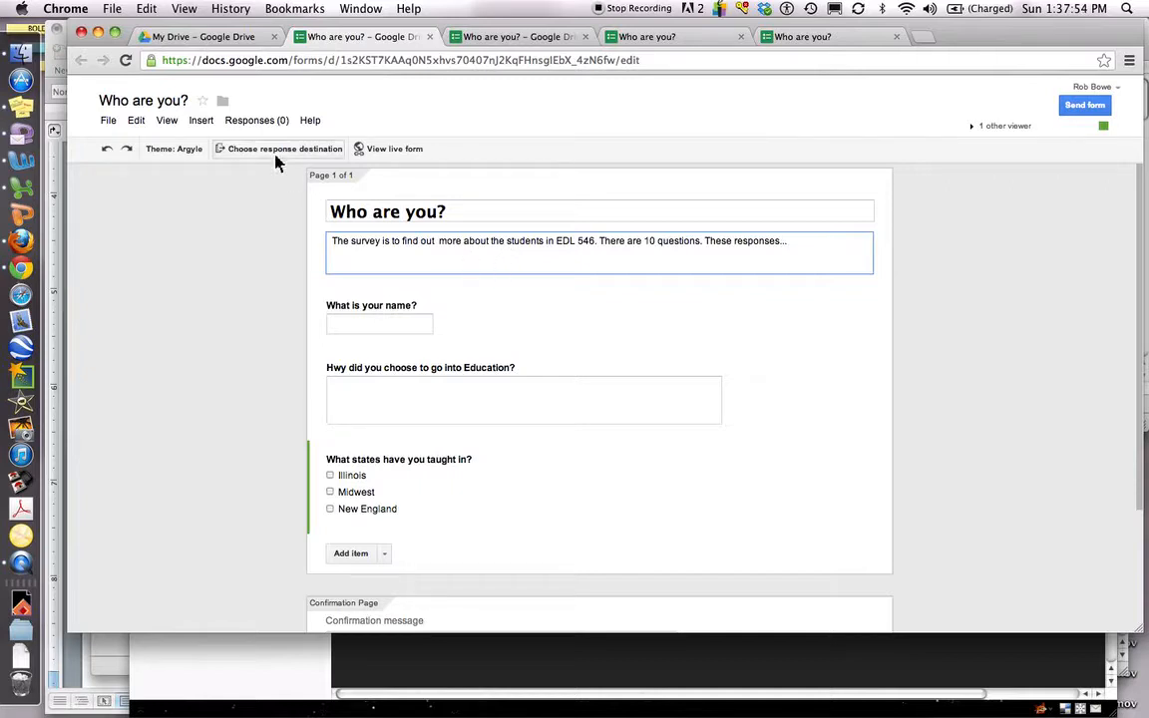
View the form's summary of responses from start to end, and return to the form editor.
left_click(251, 121)
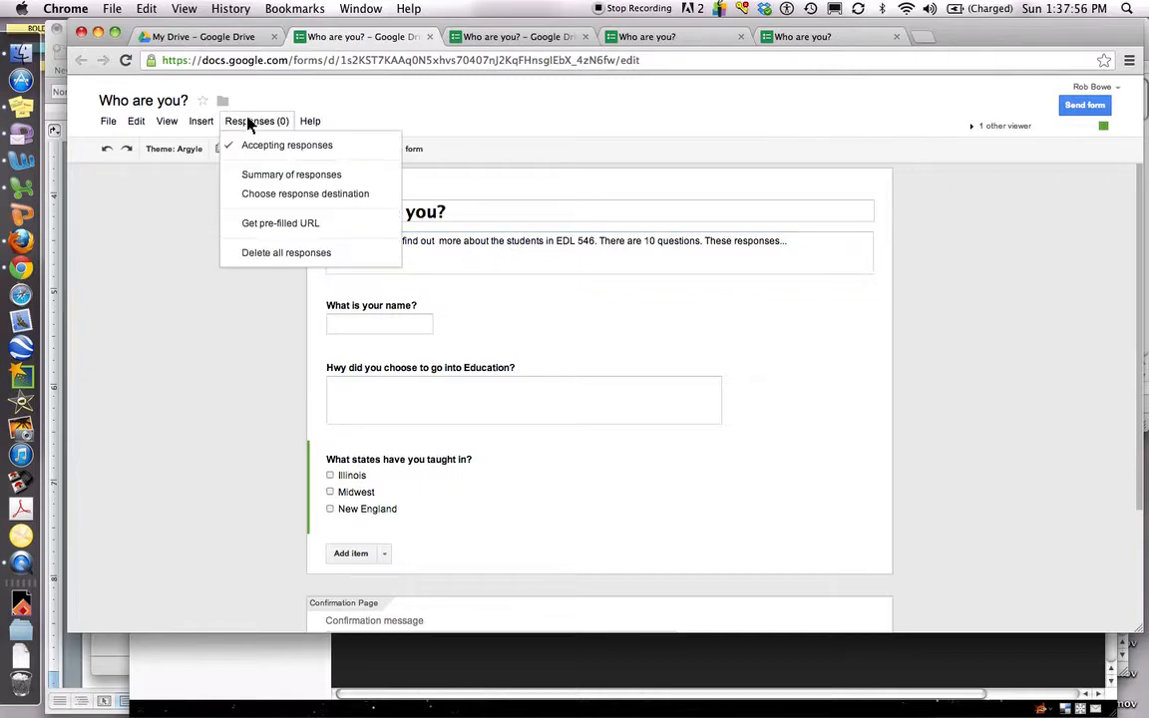
left_click(260, 177)
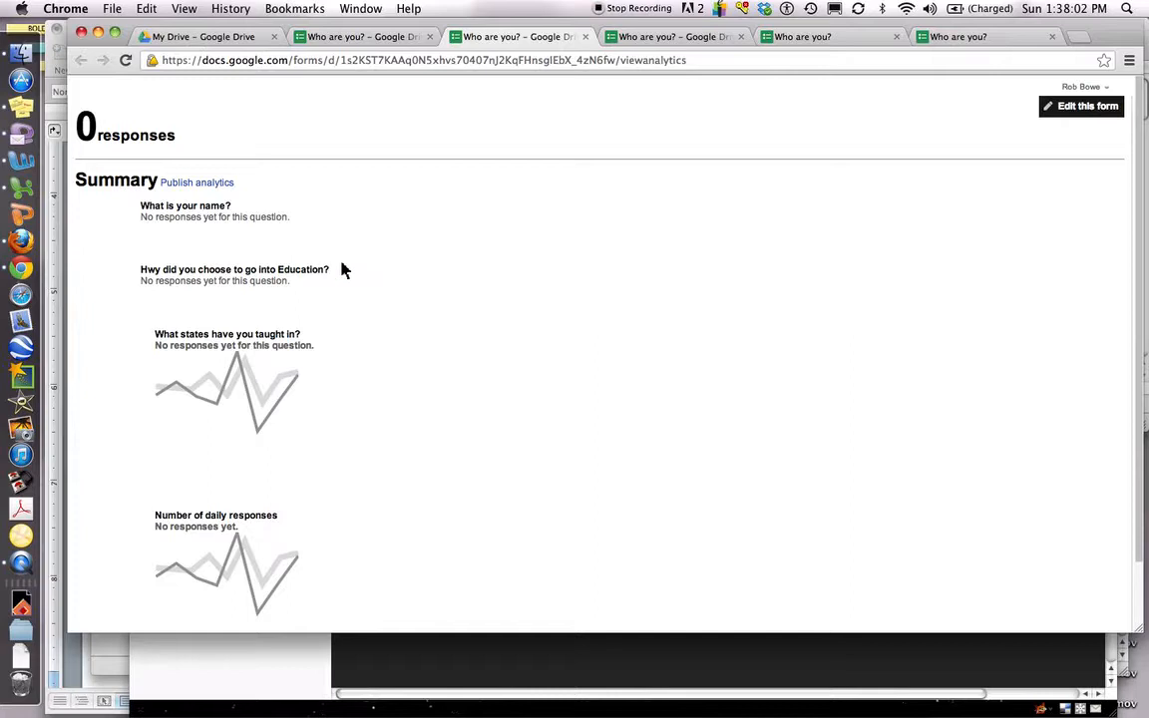
scroll(369, 266, "down", 2)
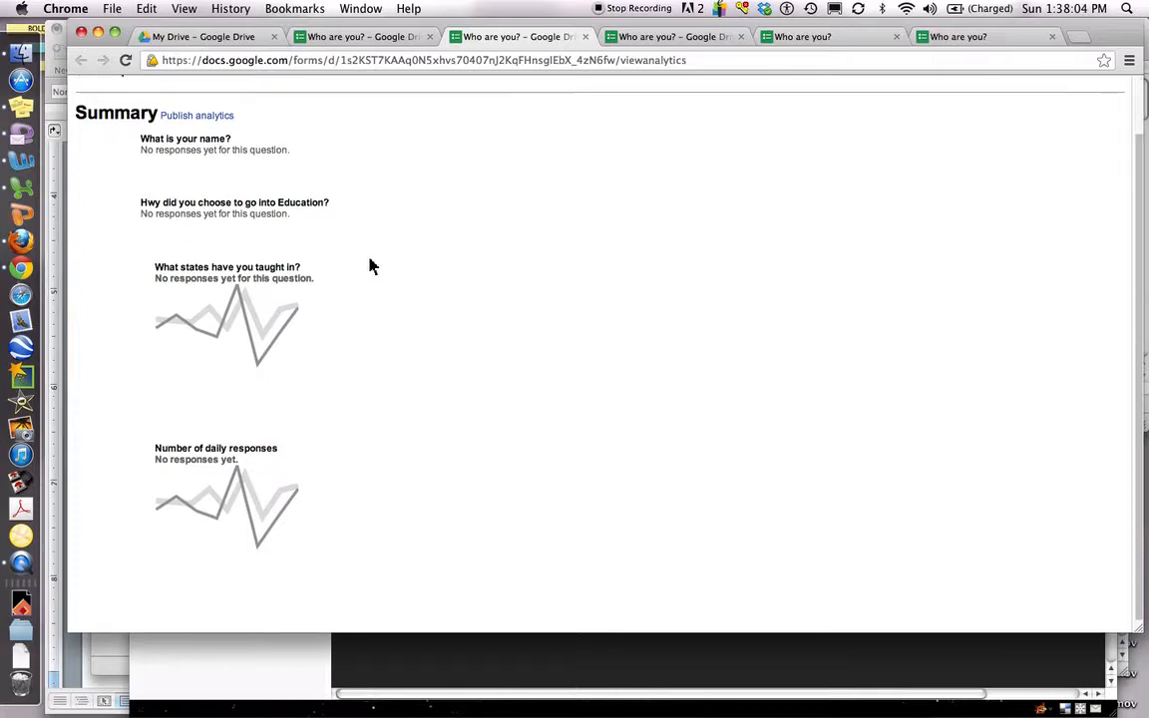
scroll(355, 277, "up", 2)
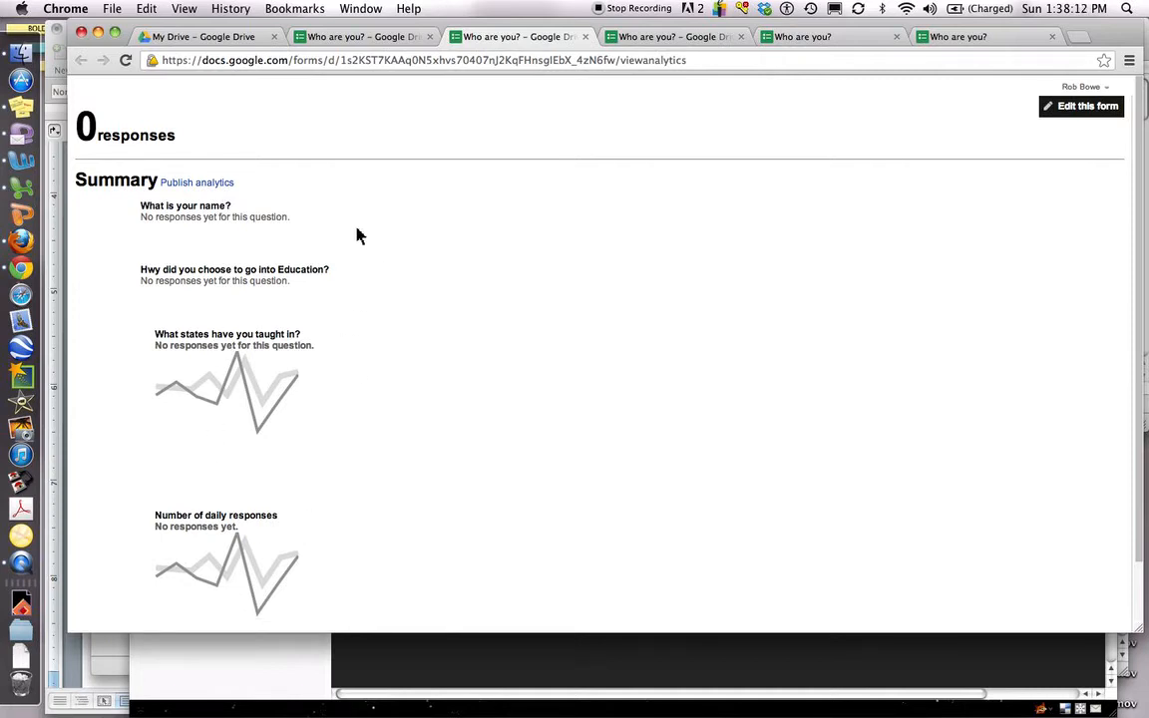
left_click(382, 40)
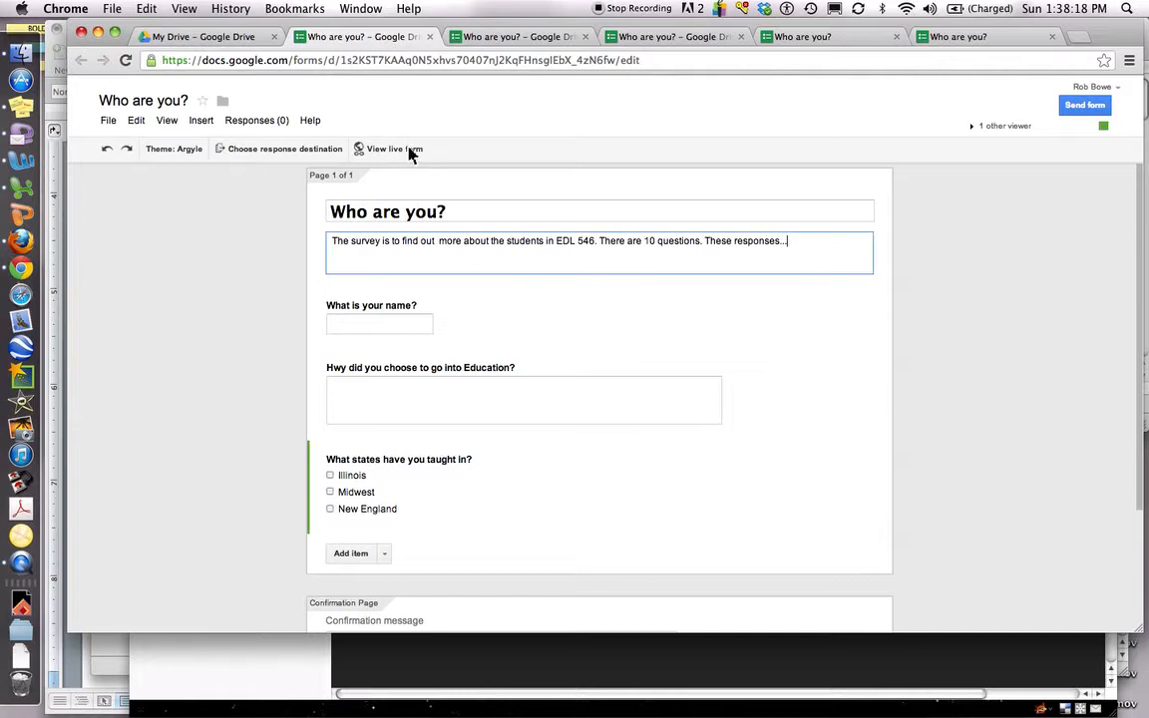